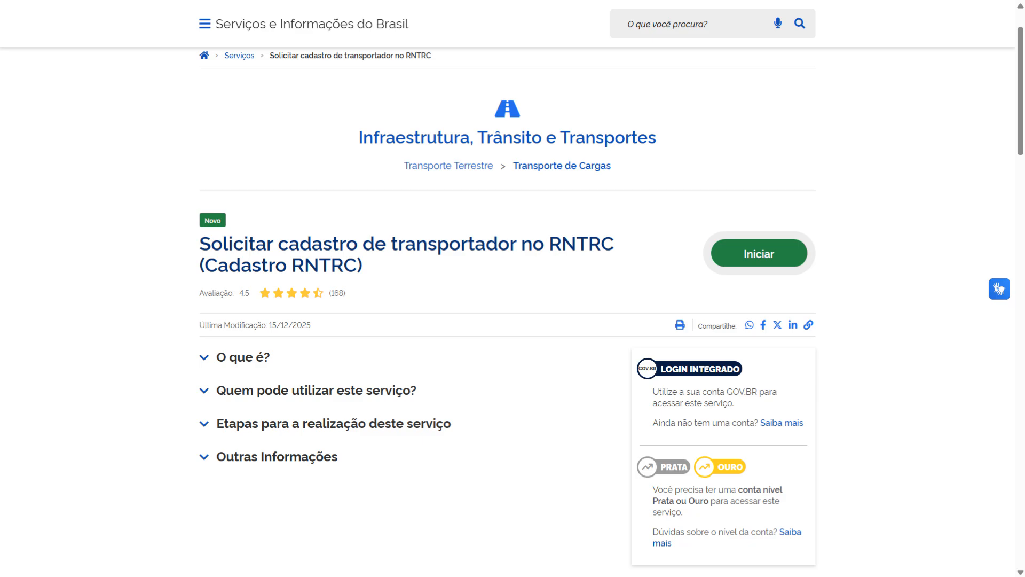
Expand the MDFe section of the general parameters to show its data fields
left_click_drag(193, 251, 279, 267)
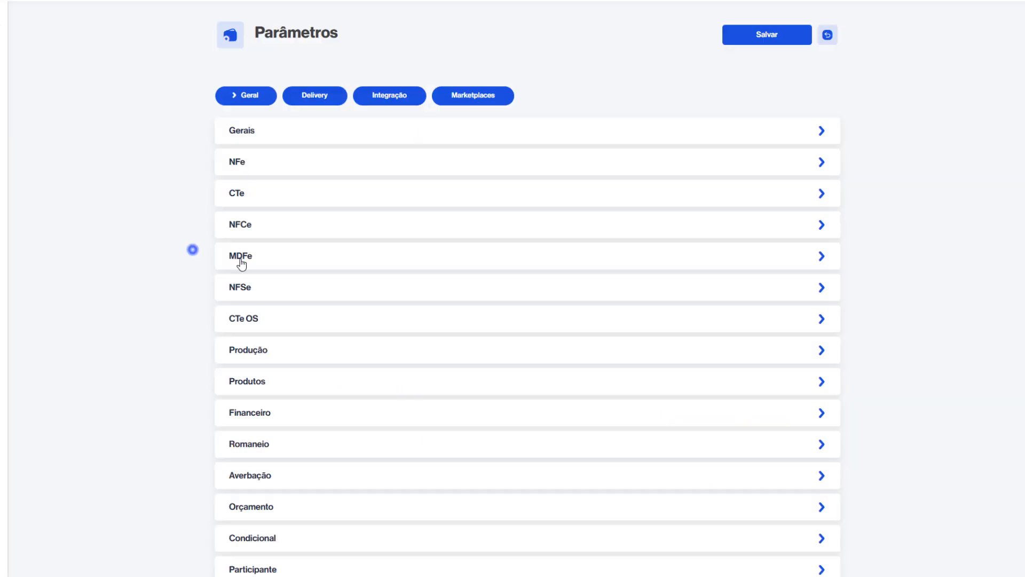
left_click(279, 259)
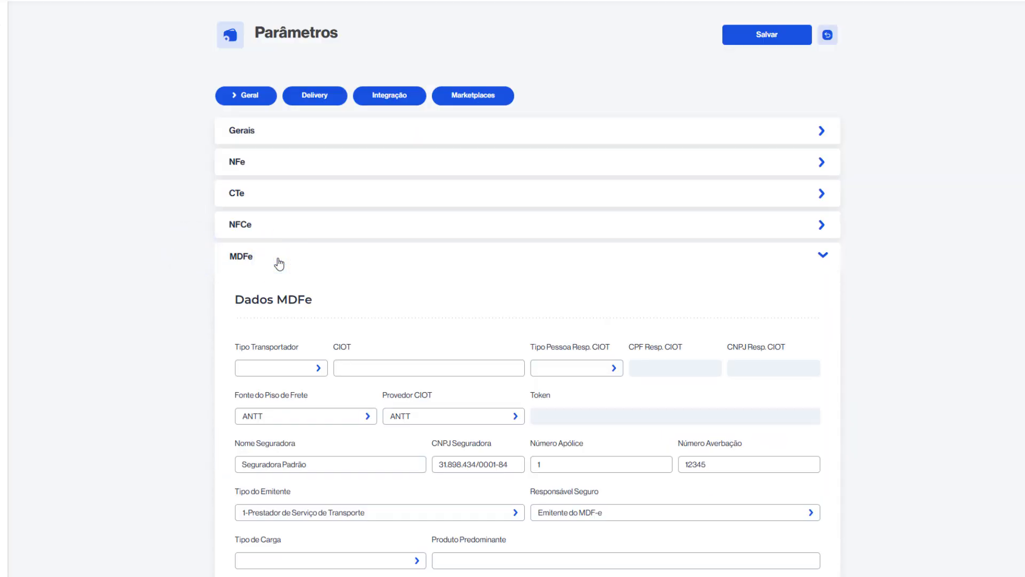
scroll(277, 258, "down", 4)
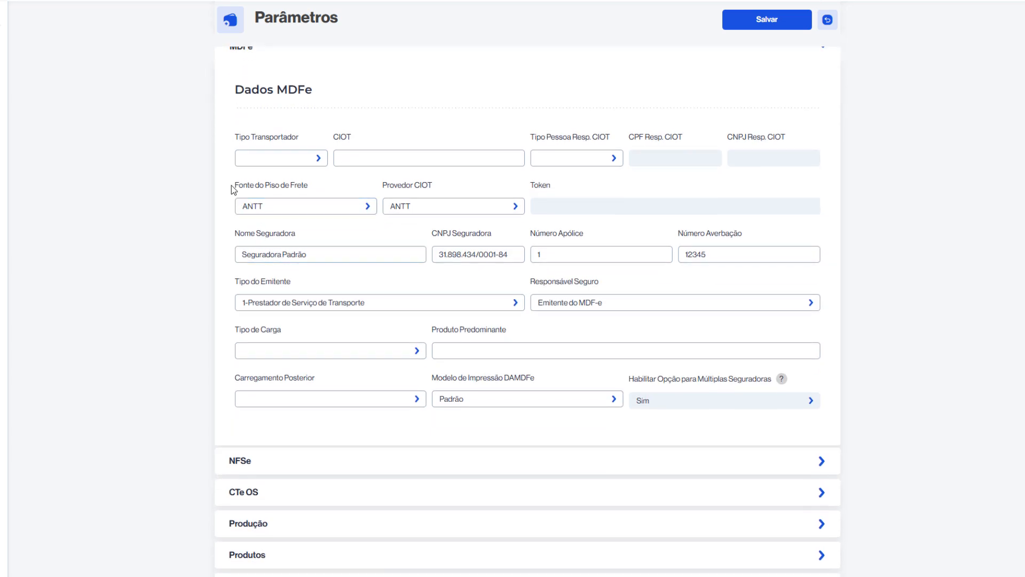
Examine the Fonte do Piso de Frete and Provedor CIOT settings in the MDFe data
left_click_drag(231, 186, 327, 195)
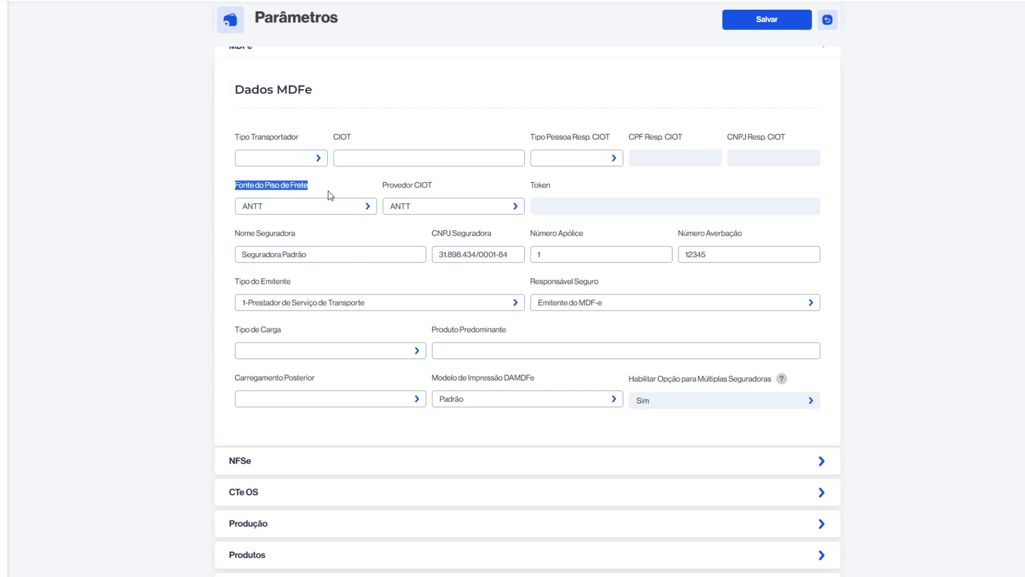
left_click(225, 201)
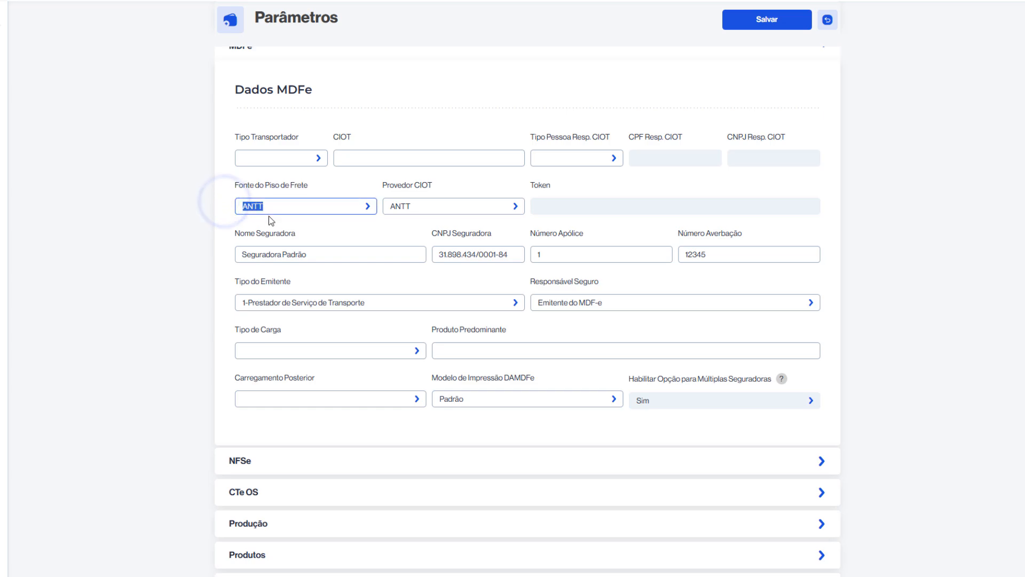
left_click_drag(269, 216, 269, 233)
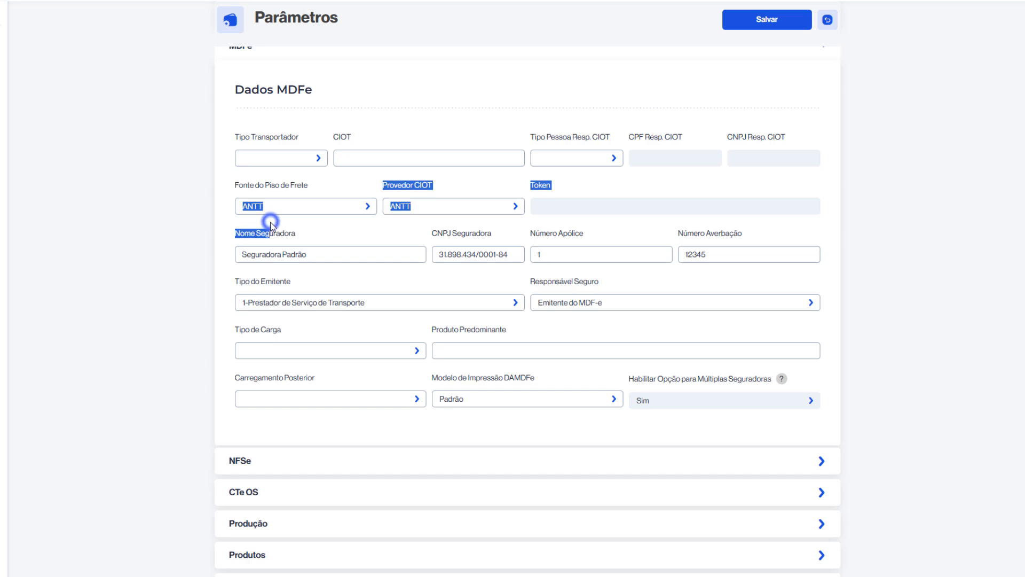
left_click(227, 215)
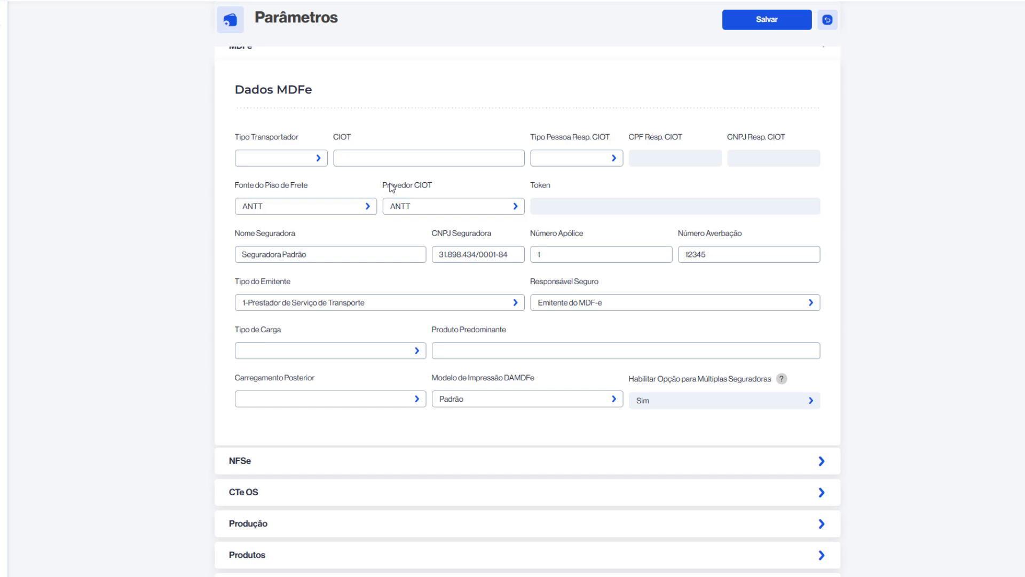
left_click_drag(389, 185, 447, 194)
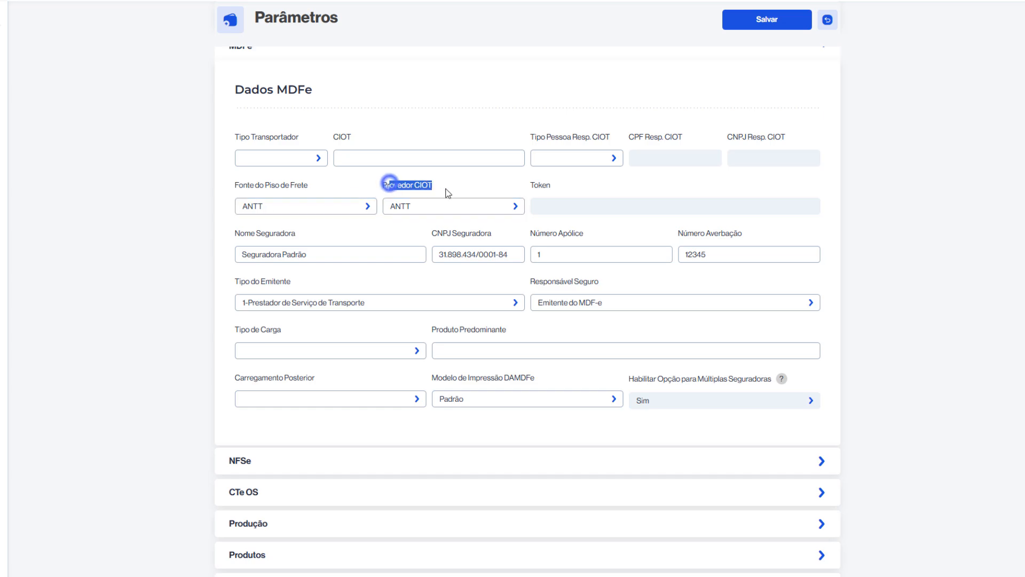
left_click(381, 205)
triple_click(383, 207)
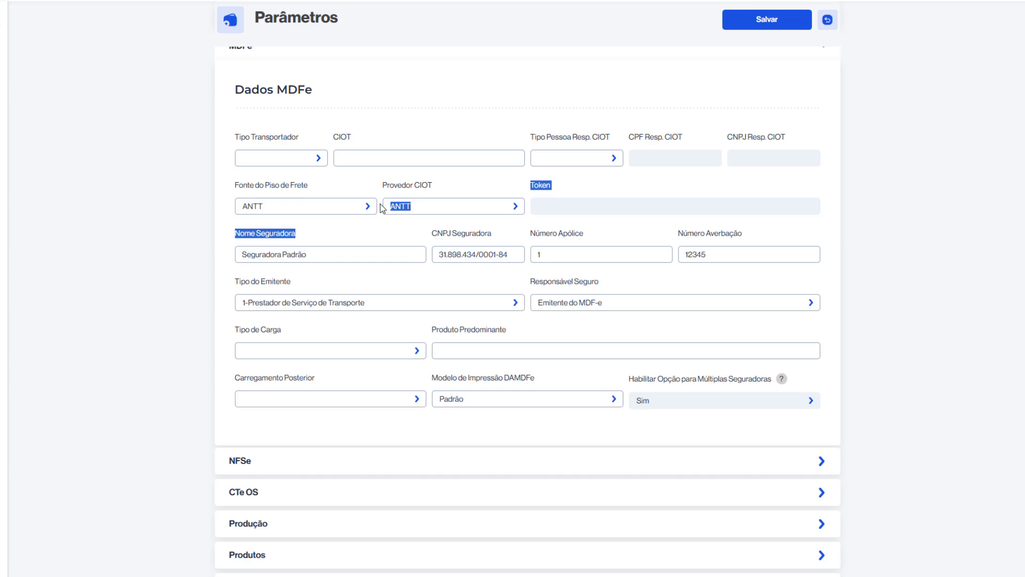
left_click(407, 226)
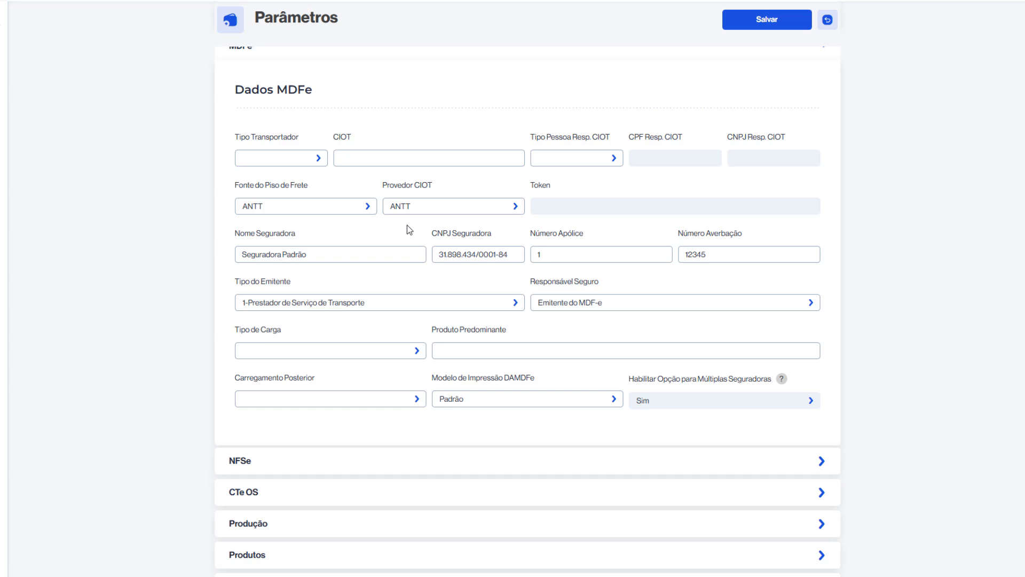
Set both Fonte do Piso de Frete and Provedor CIOT to Extratta in the MDFe data
left_click(332, 208)
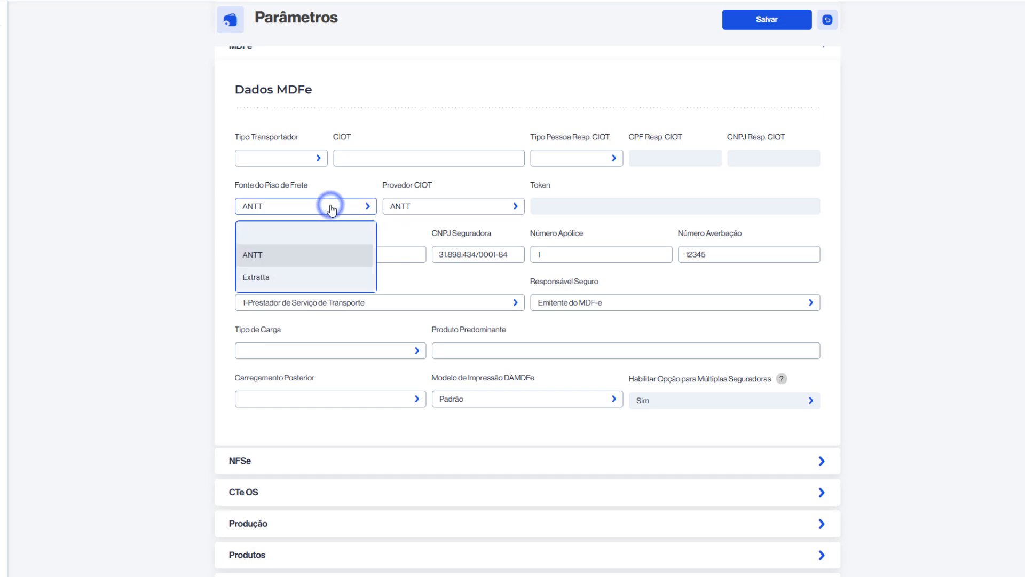
left_click(308, 280)
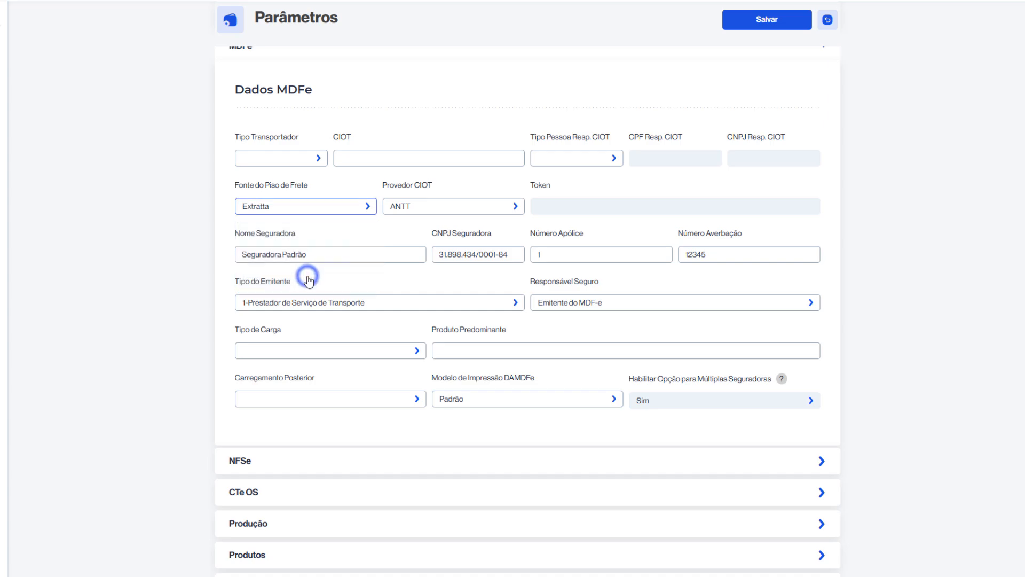
left_click(432, 209)
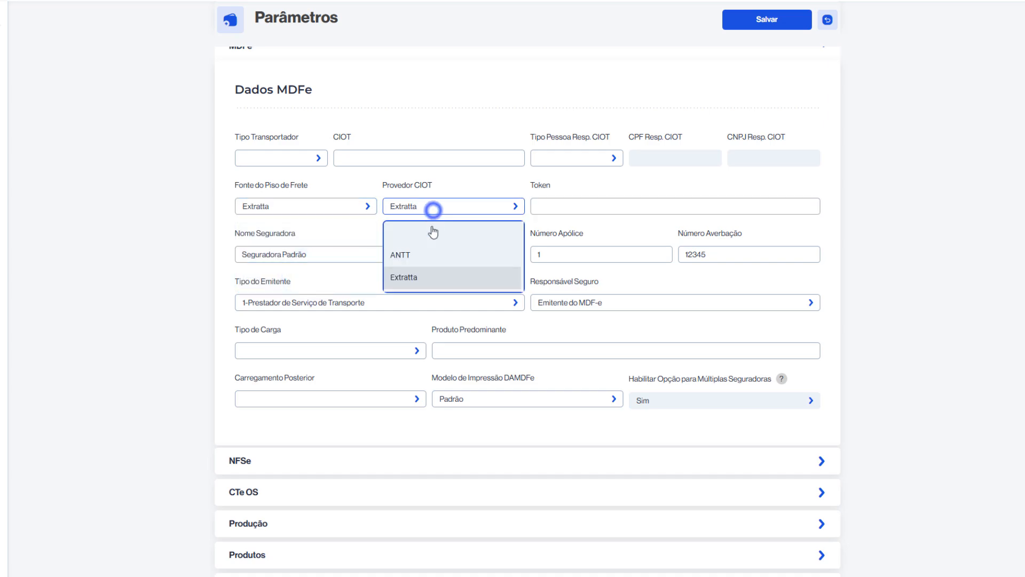
left_click(428, 278)
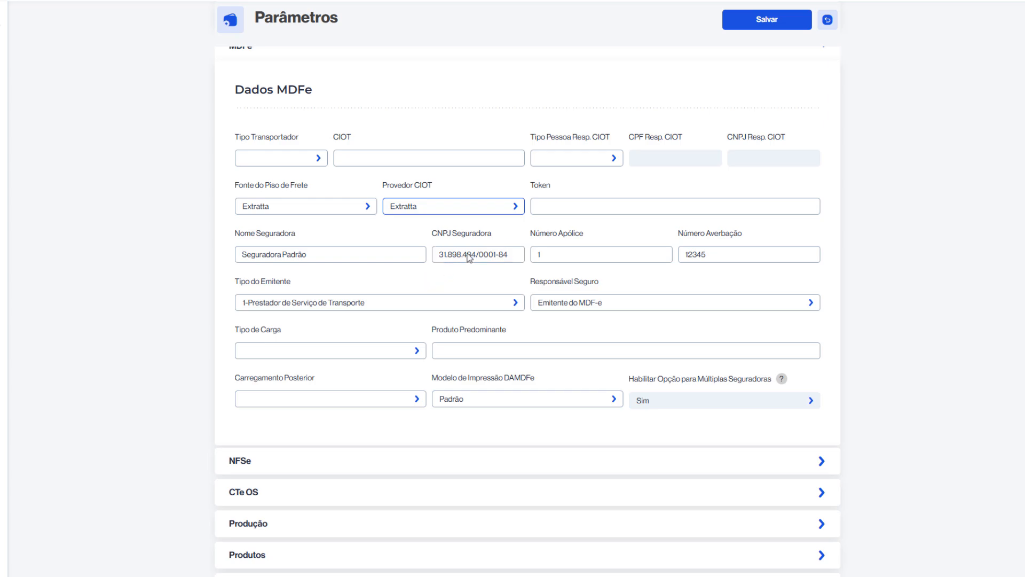
Paste the Extratta integration token into the Token field of the MDFe data
left_click(541, 207)
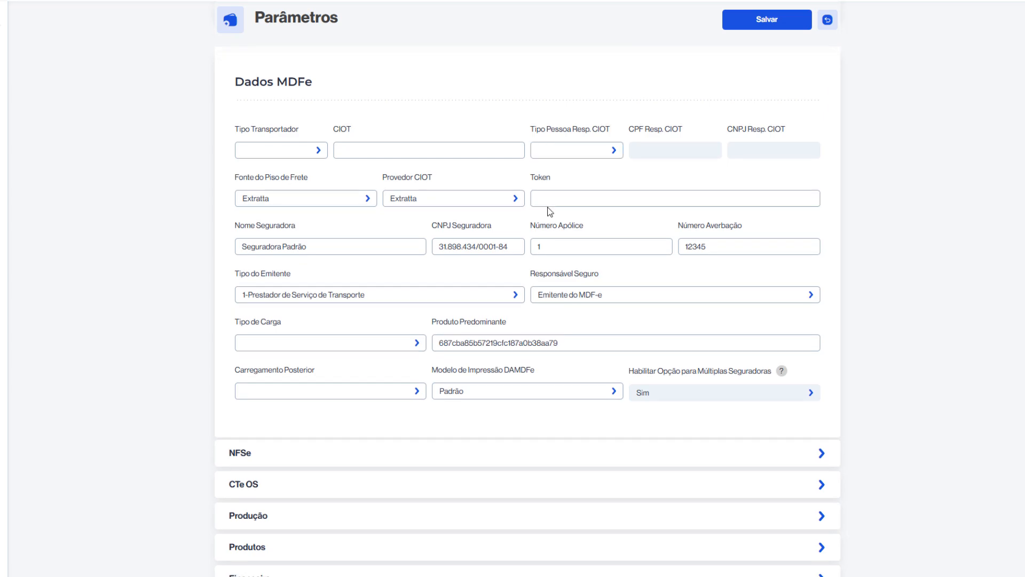
left_click(551, 202)
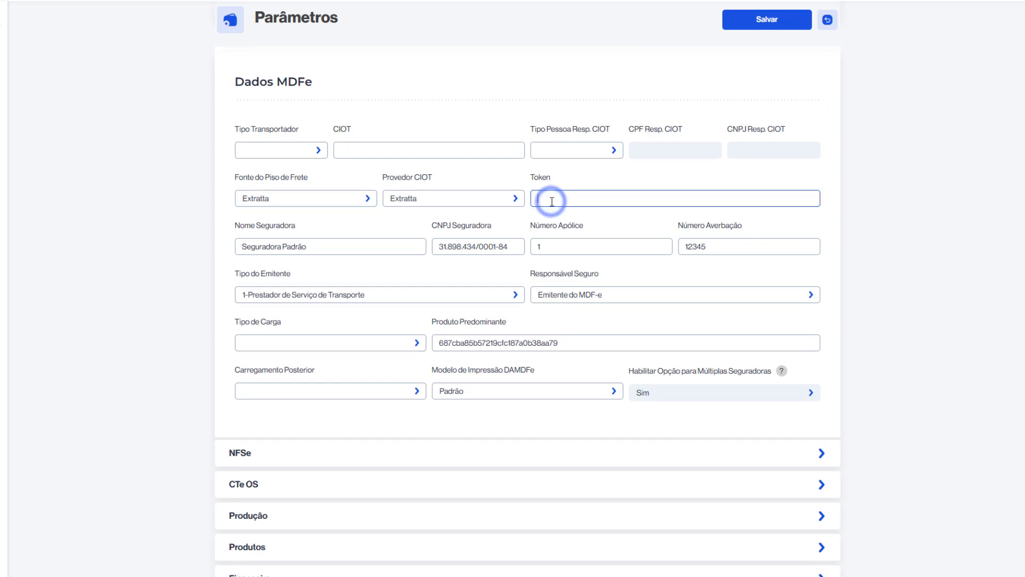
key("ctrl+v")
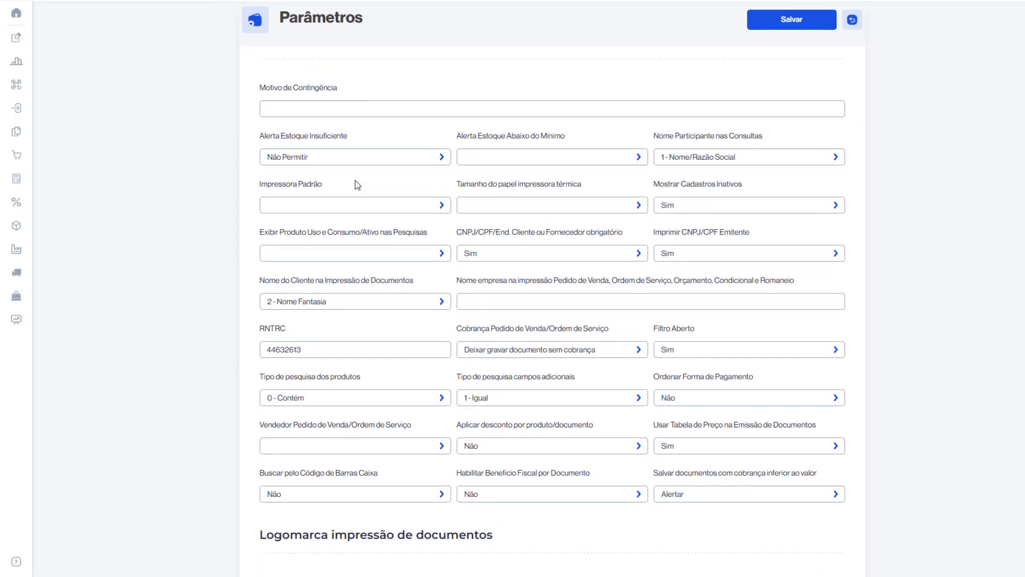
Check the RNTRC field in the Gerais parameters and collapse that section
scroll(354, 180, "down", 2)
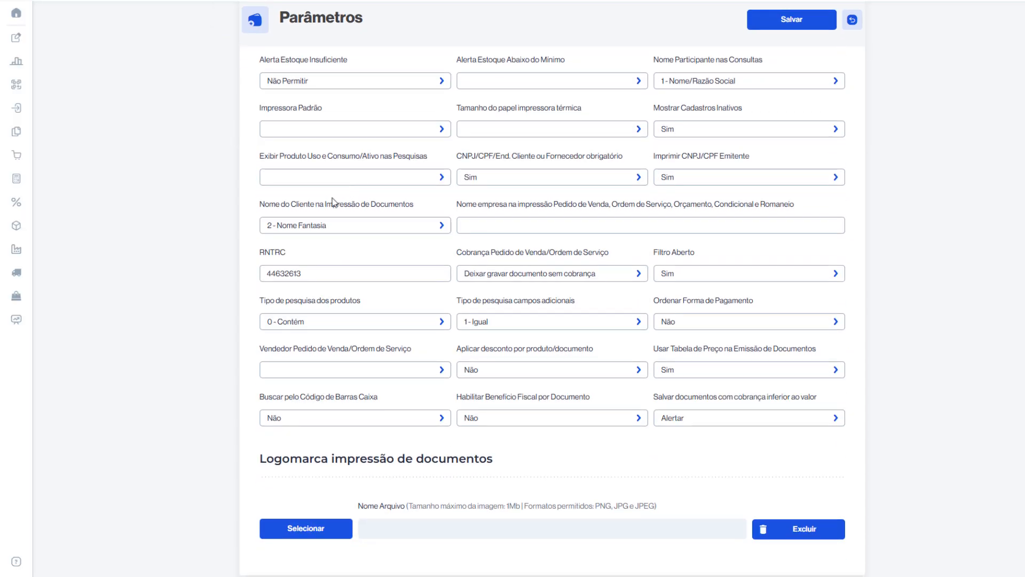
left_click(285, 261)
double_click(285, 262)
left_click(732, 22)
scroll(702, 57, "up", 5)
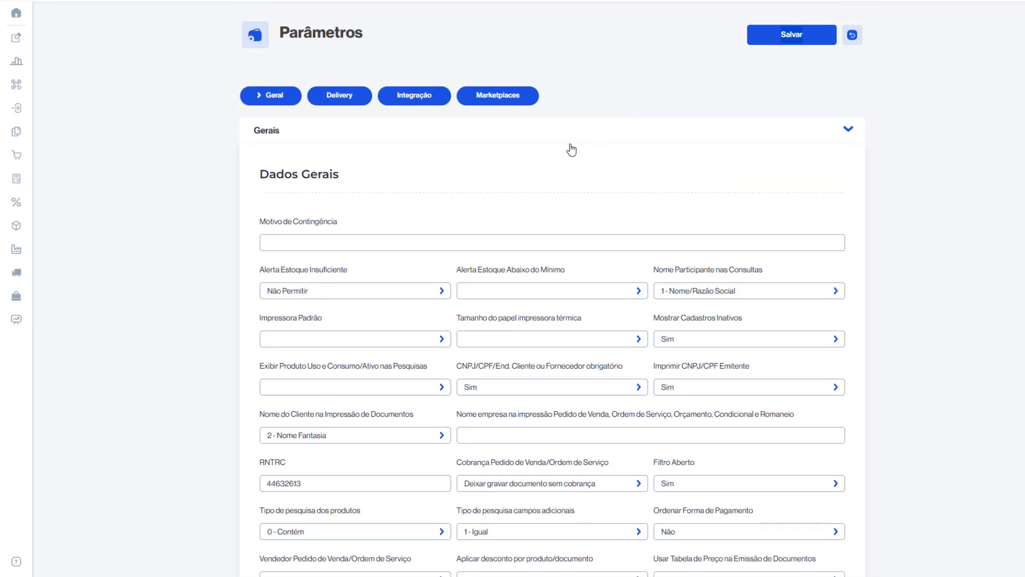
left_click(570, 144)
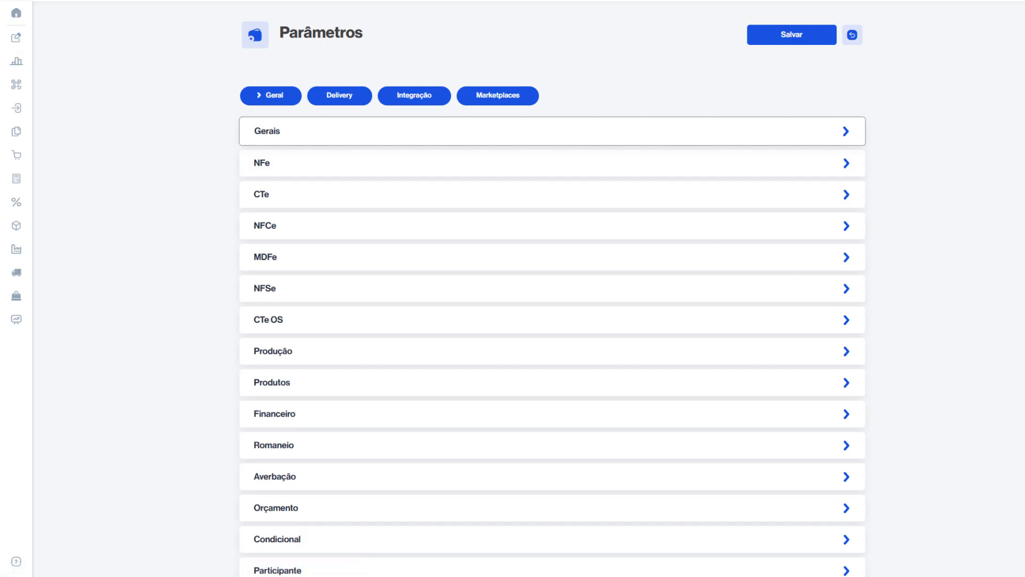
Open the Emissão de CIOT form from the Manifesto de Documentos area of Faturamento
left_click(16, 61)
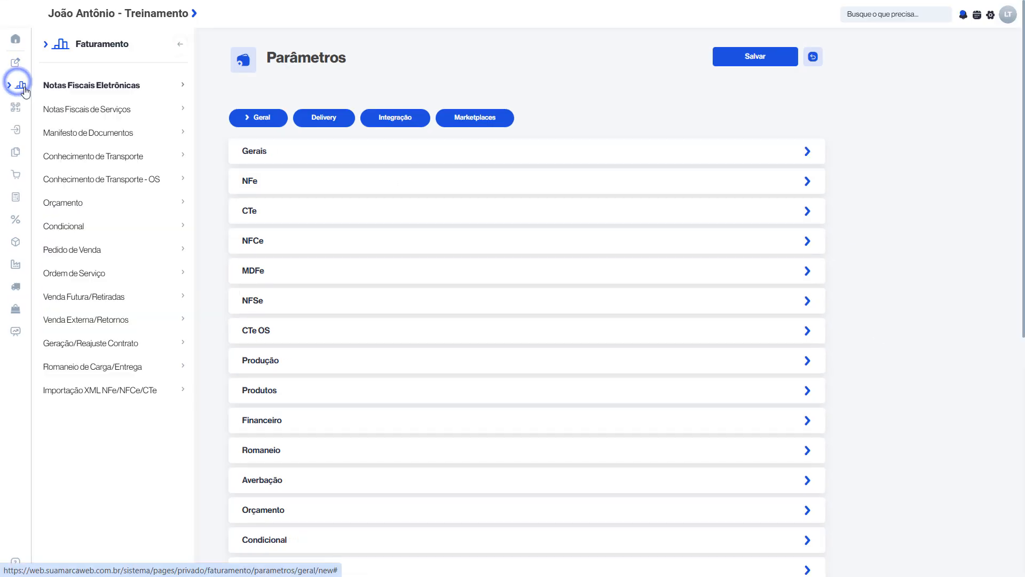
left_click(83, 134)
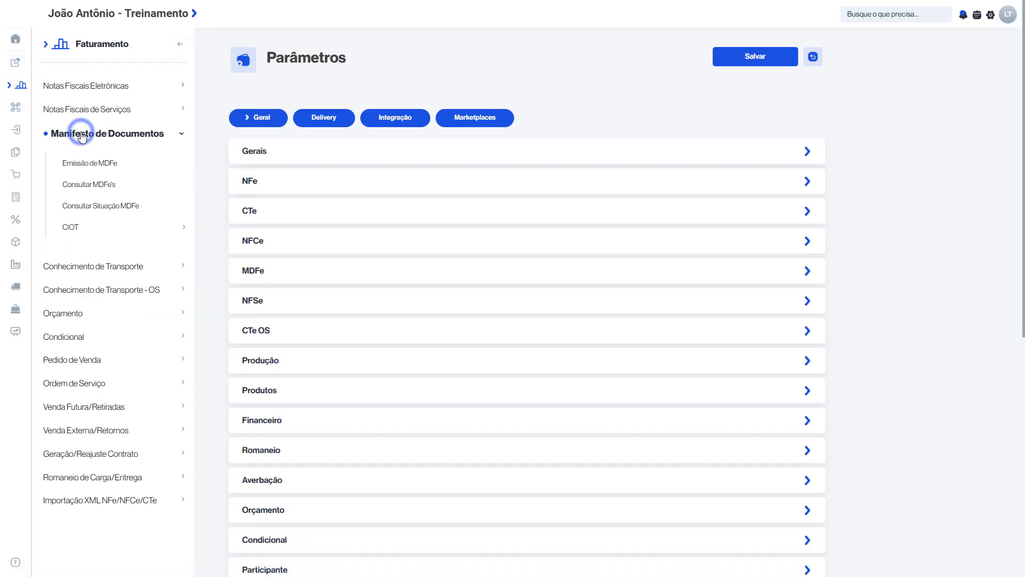
left_click(84, 227)
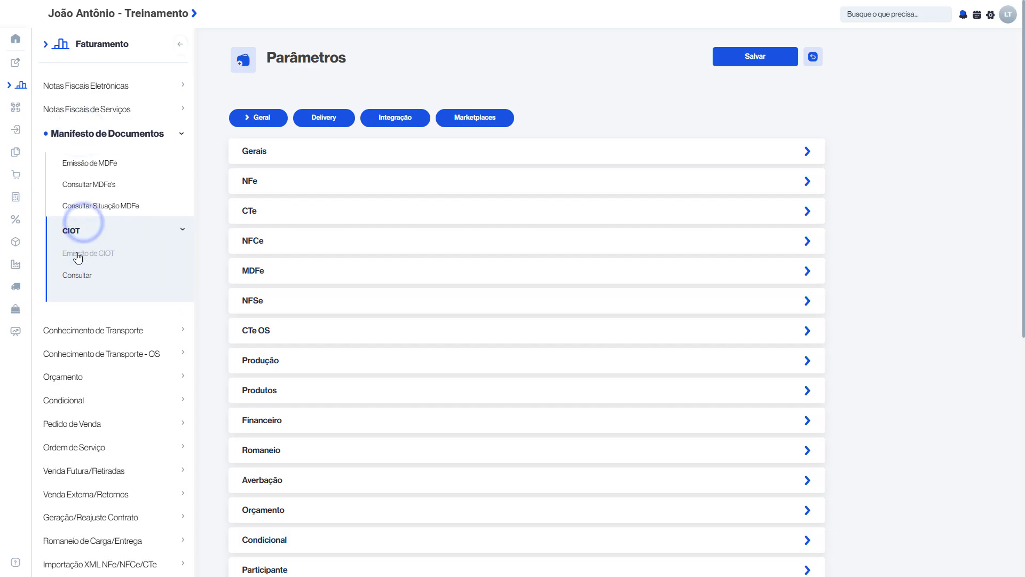
left_click(78, 255)
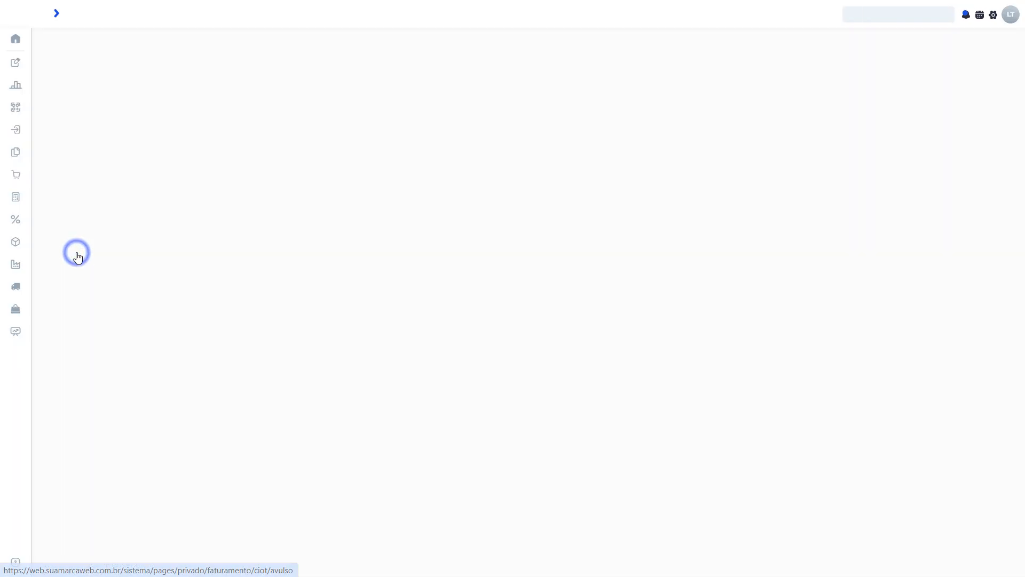
Import the procCTe XML file from the CTE CIOT folder into the CIOT Avulso form
left_click(674, 58)
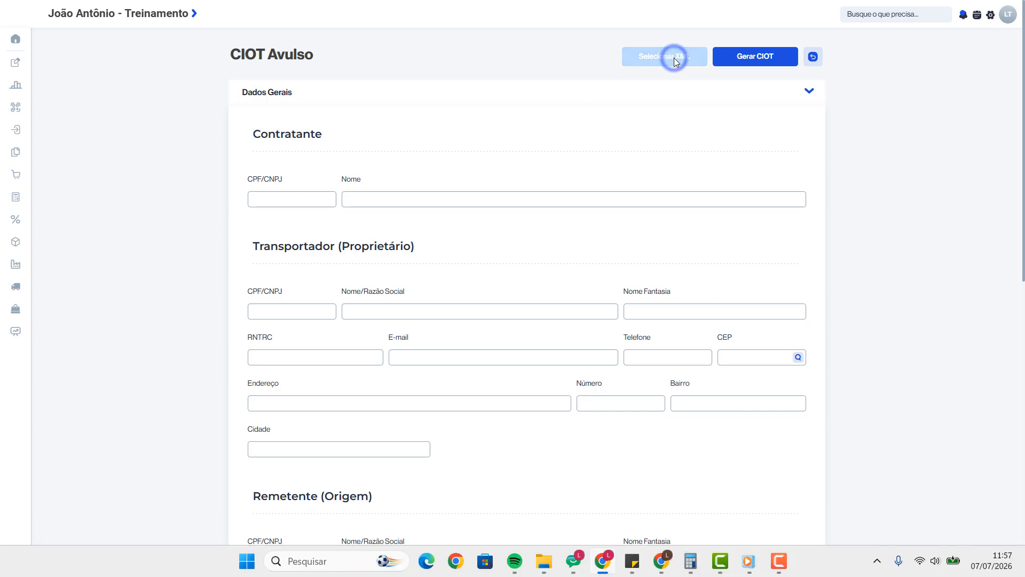
scroll(320, 140, "down", 2)
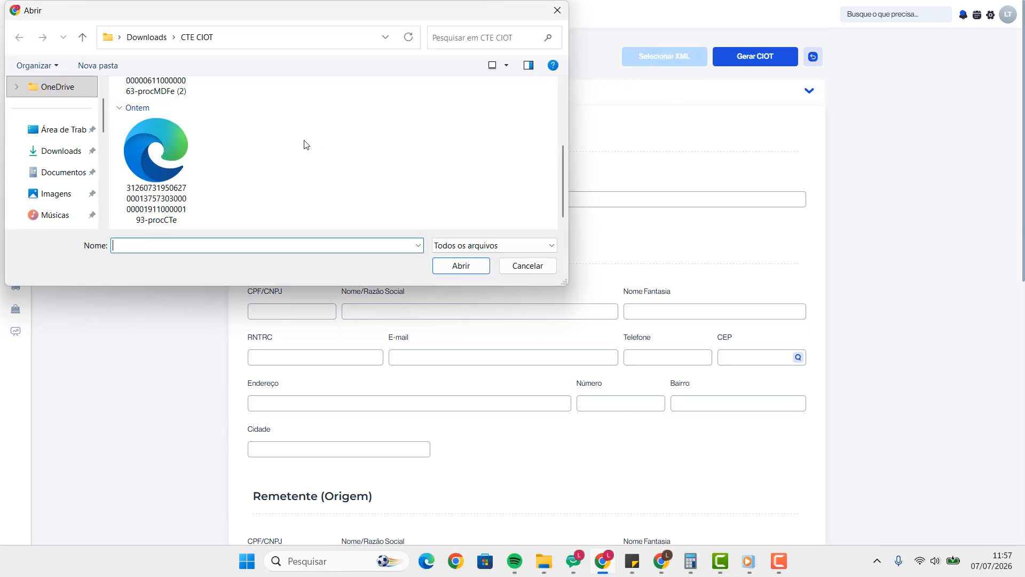
left_click(177, 154)
left_click(462, 266)
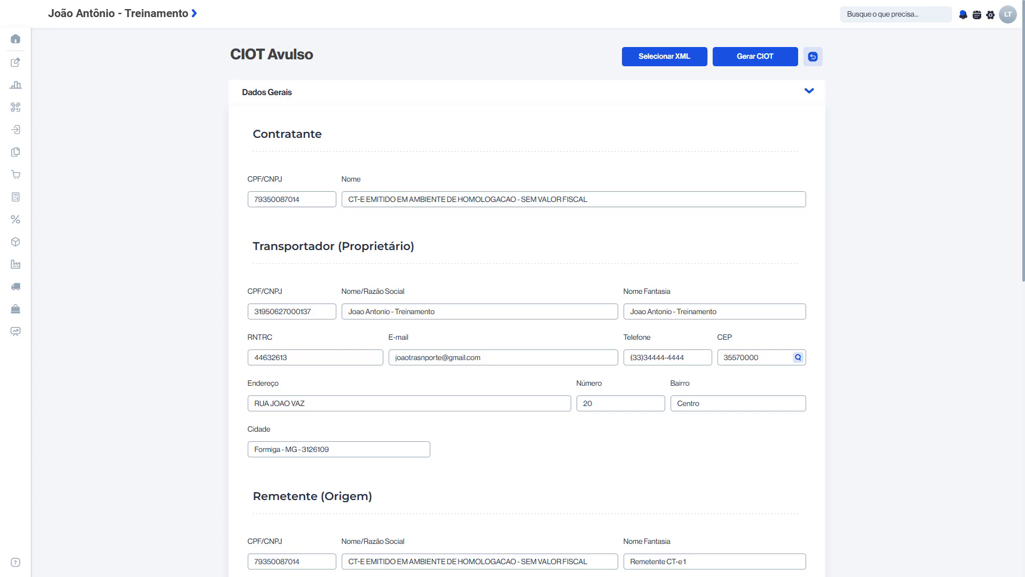
Review the Contratante, Transportador, Remetente and Destinatário data in the Dados Gerais section
scroll(590, 195, "down", 3)
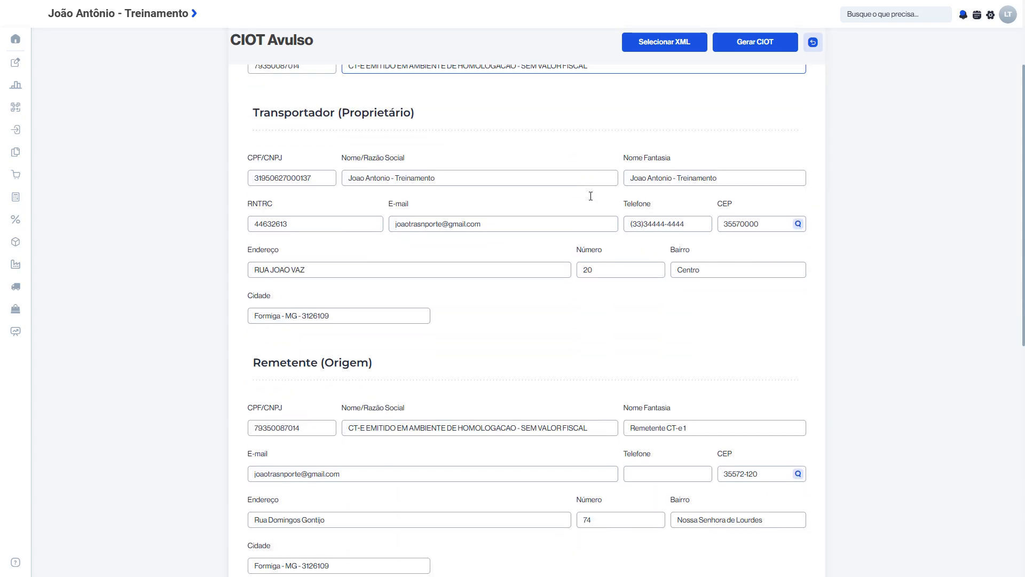
scroll(591, 196, "down", 6)
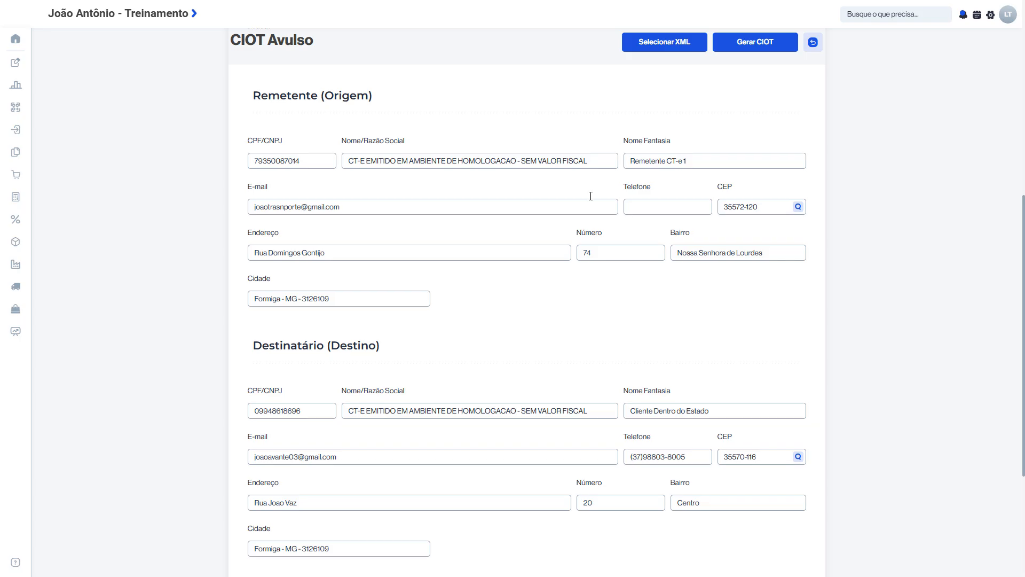
scroll(591, 196, "up", 7)
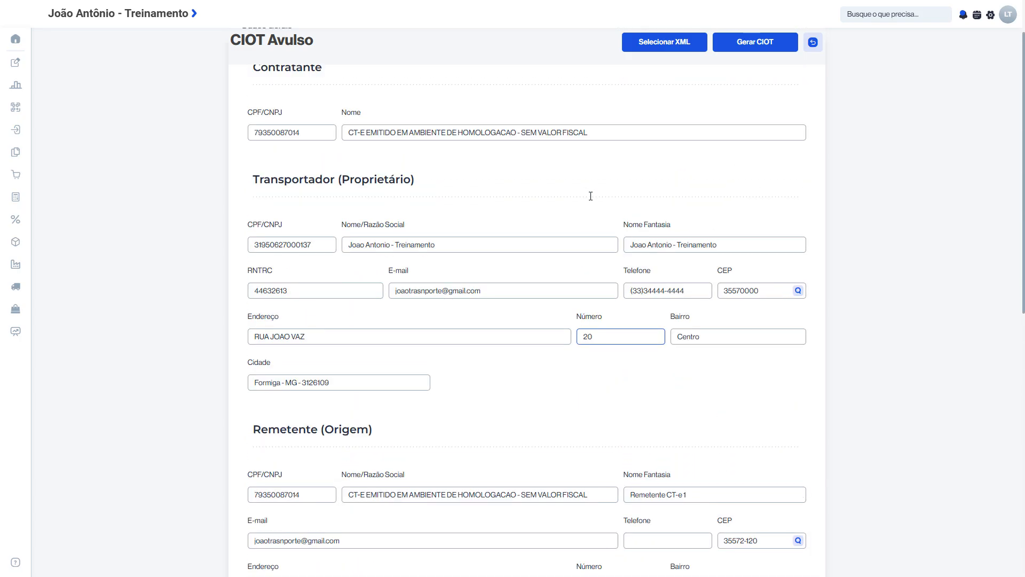
scroll(591, 196, "up", 2)
left_click_drag(245, 244, 378, 272)
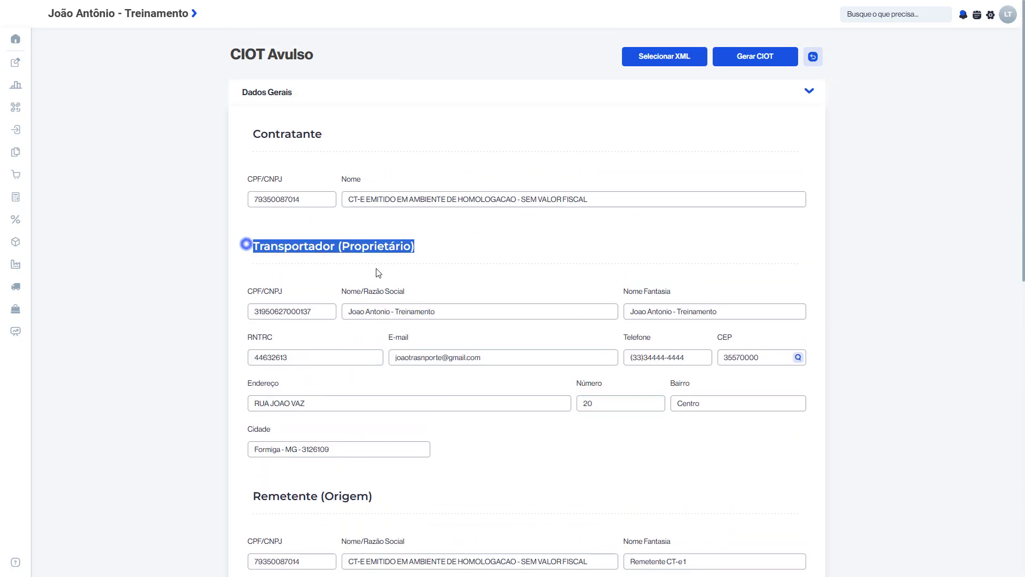
scroll(378, 273, "down", 5)
left_click_drag(290, 291, 362, 295)
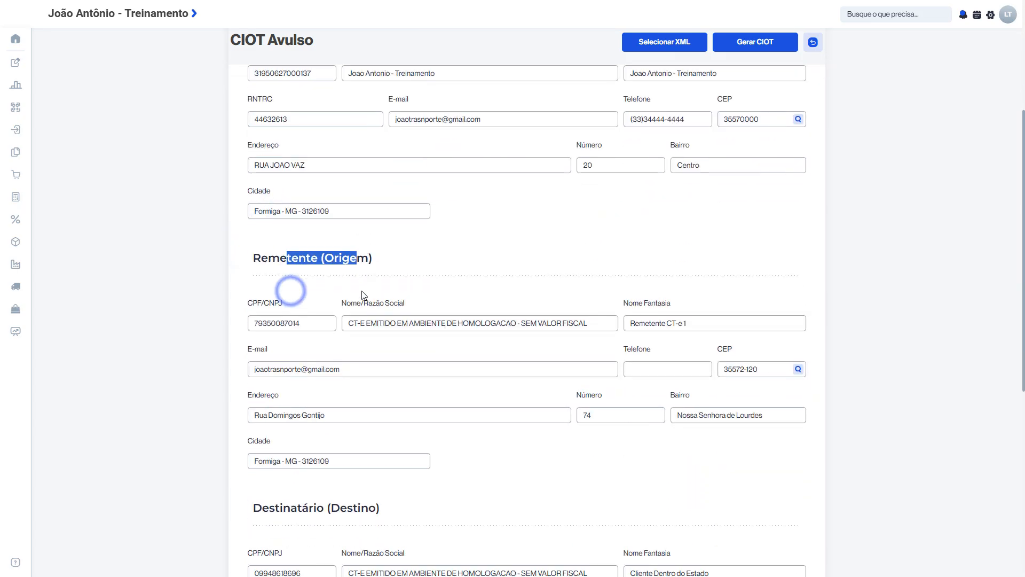
scroll(362, 295, "down", 3)
left_click_drag(272, 341, 355, 342)
scroll(355, 342, "down", 3)
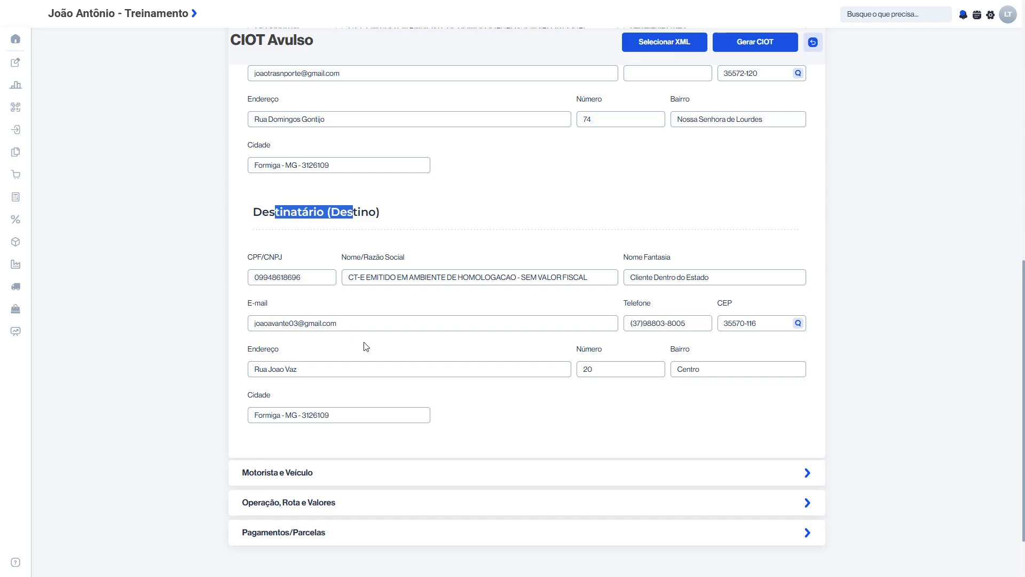
left_click(364, 342)
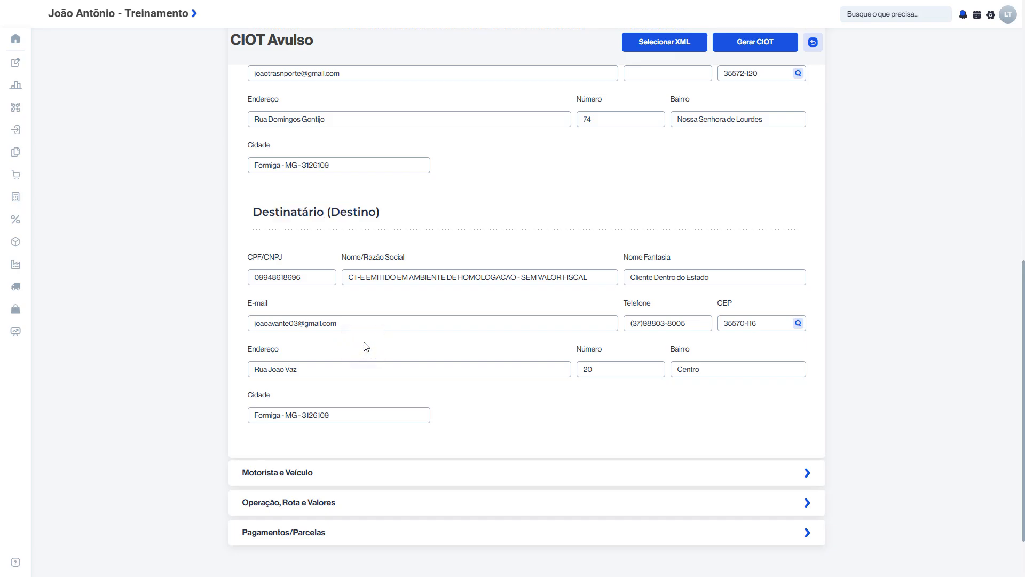
Expand the Motorista e Veículo section and review the driver, vehicle and trailer data
left_click(371, 473)
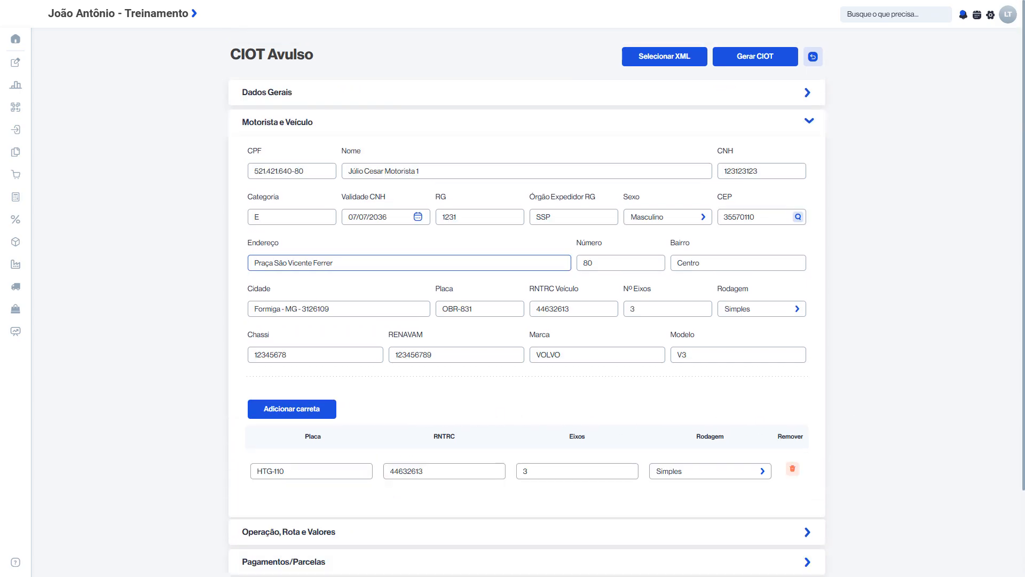
left_click_drag(258, 150, 425, 387)
scroll(425, 388, "down", 2)
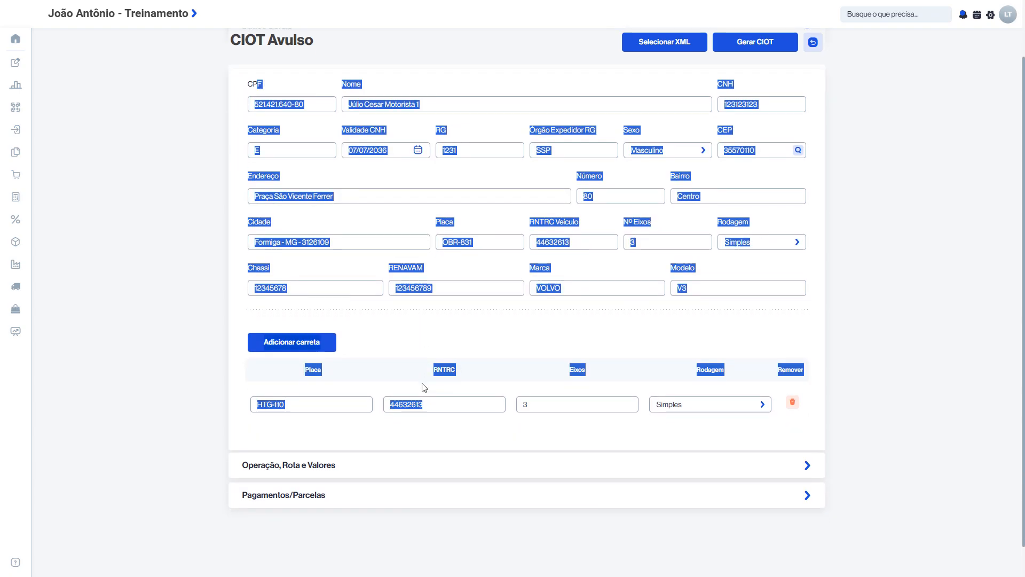
In the Operação, Rota e Valores section, set the operation type to 1 - Carga Lotação and the cargo type to 5 - Carga geral
left_click(422, 471)
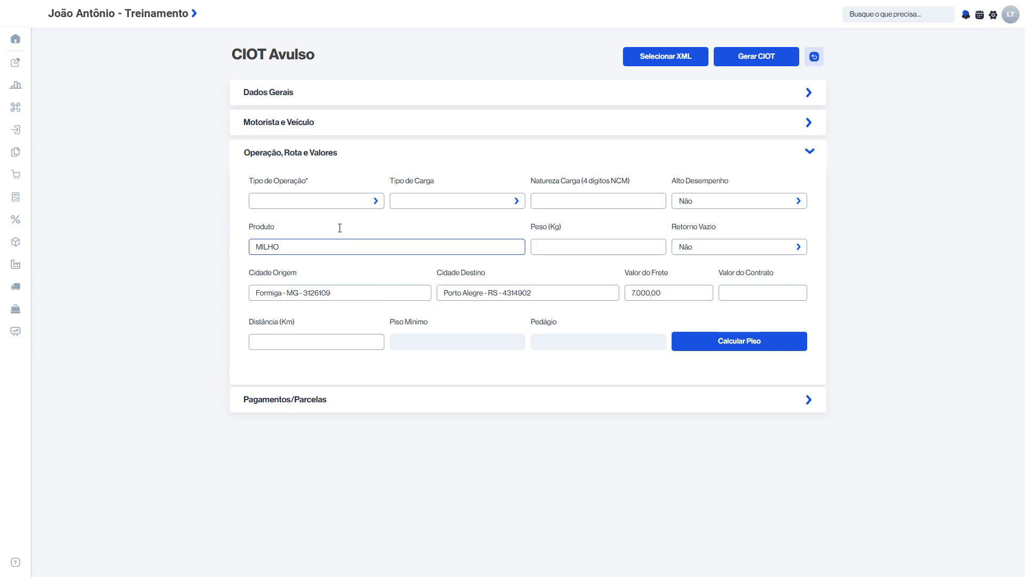
left_click(323, 200)
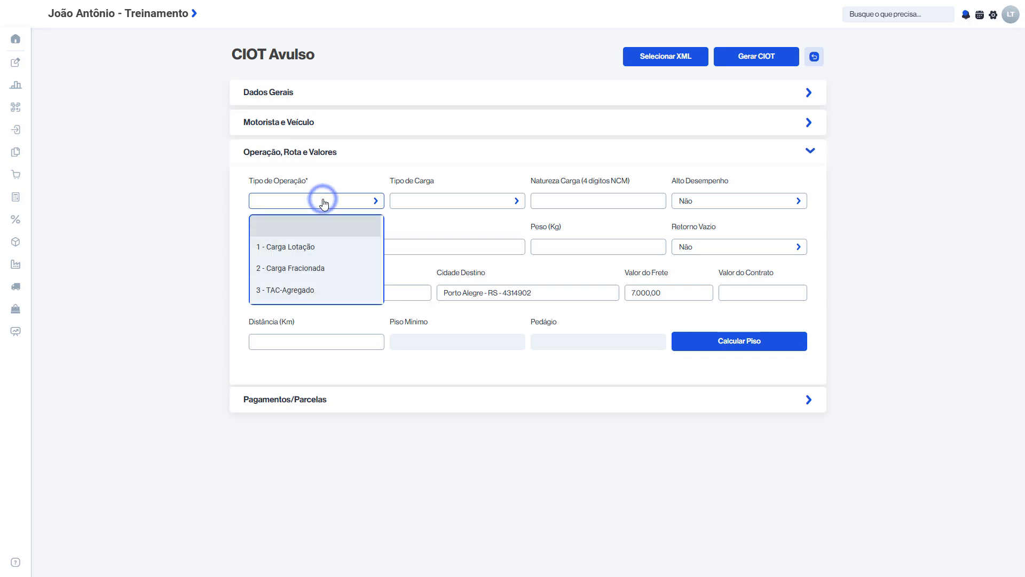
left_click(320, 247)
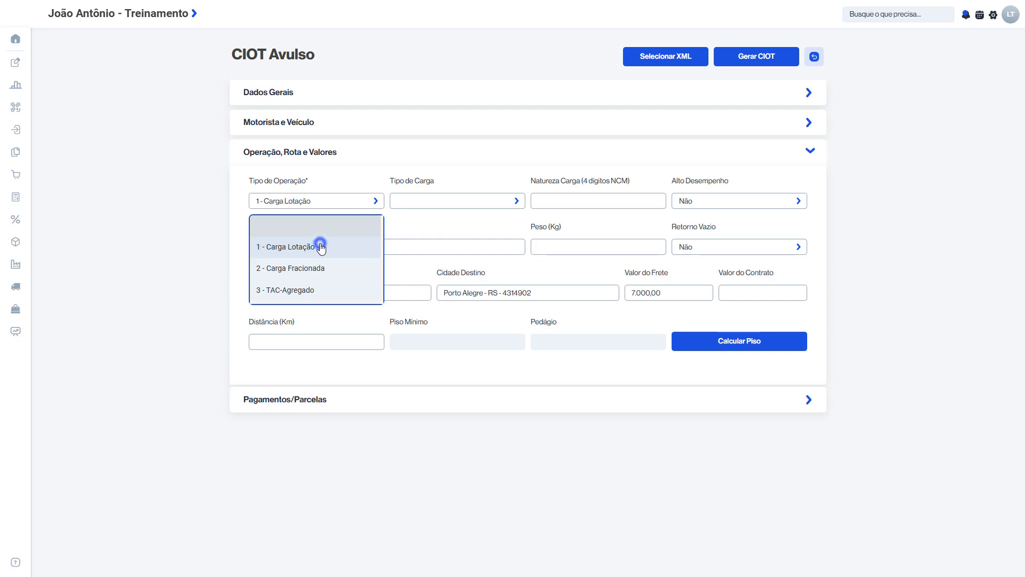
left_click(445, 203)
scroll(451, 261, "down", 2)
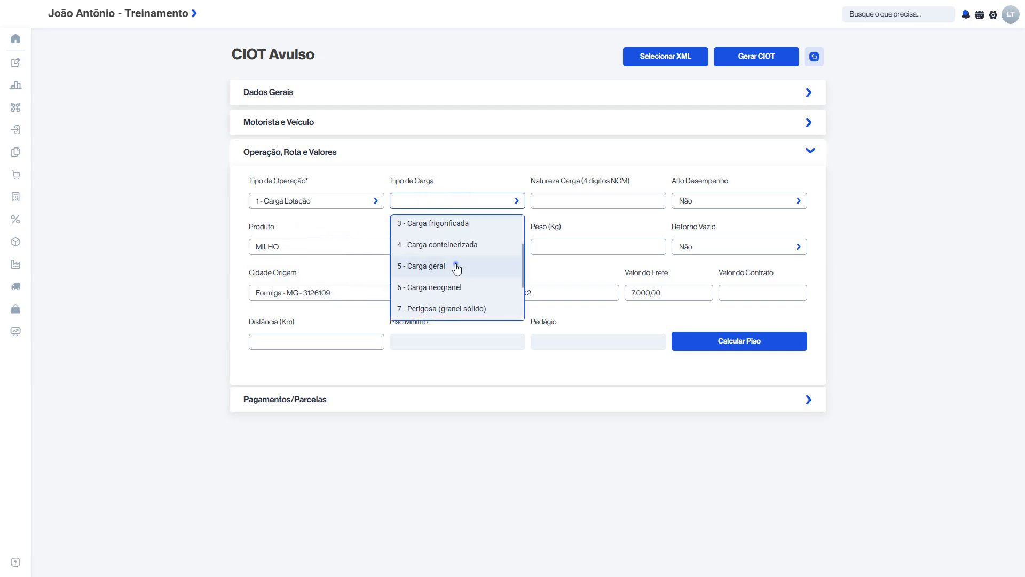
left_click(453, 265)
Enter 9011 as the cargo nature (NCM) and choose Não for Alto Desempenho
left_click(575, 201)
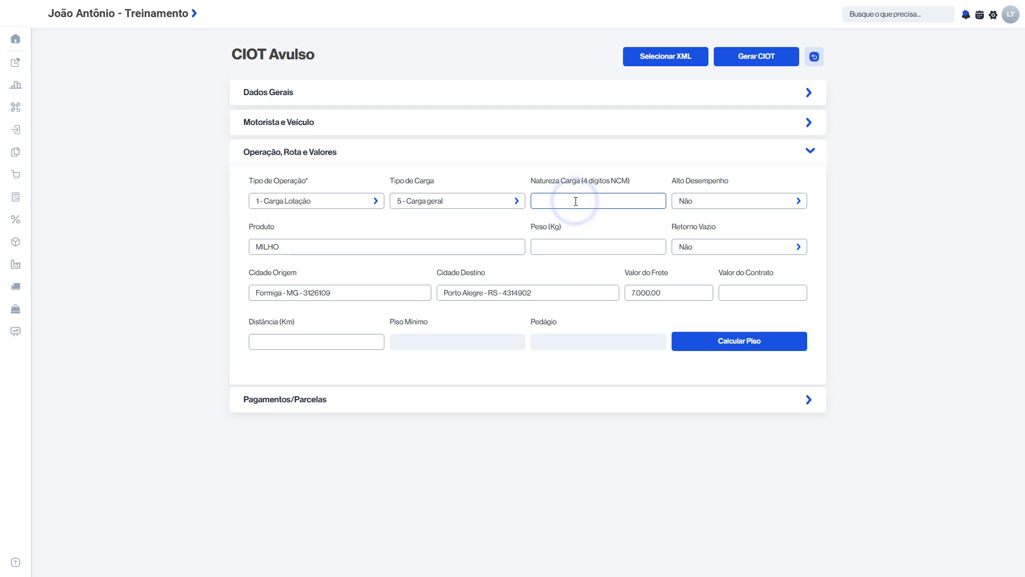
type("9011")
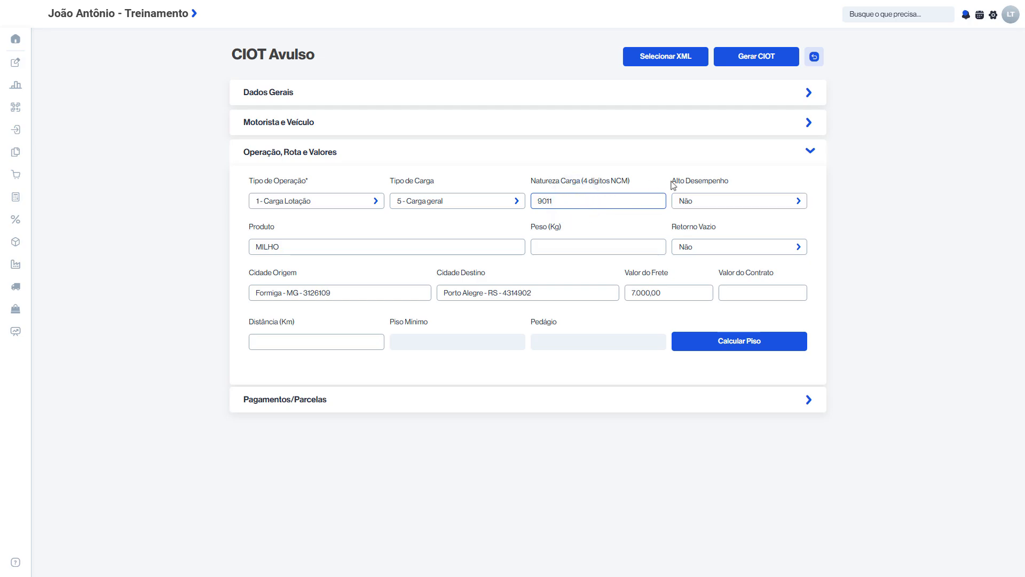
left_click_drag(675, 180, 762, 187)
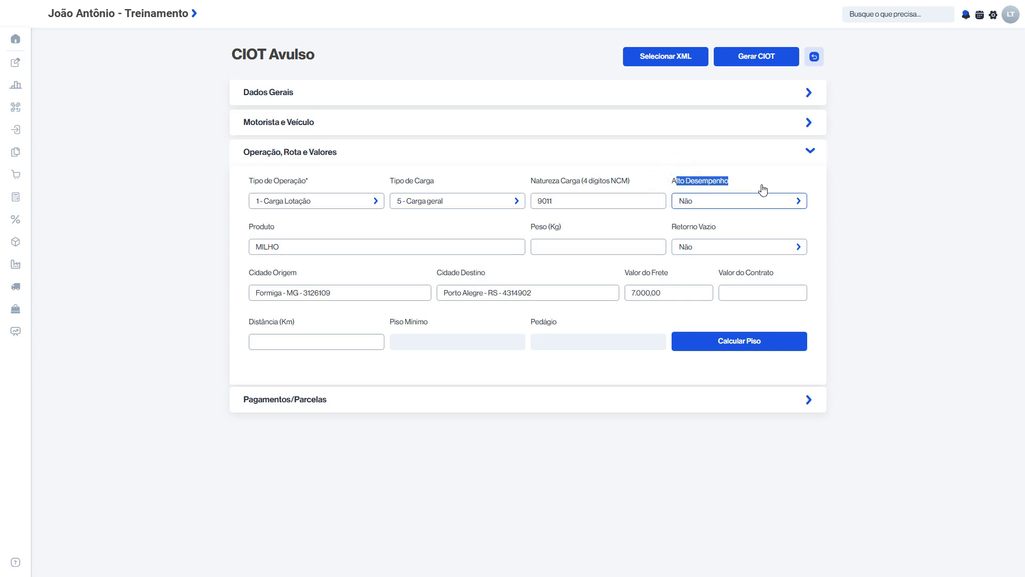
left_click(740, 200)
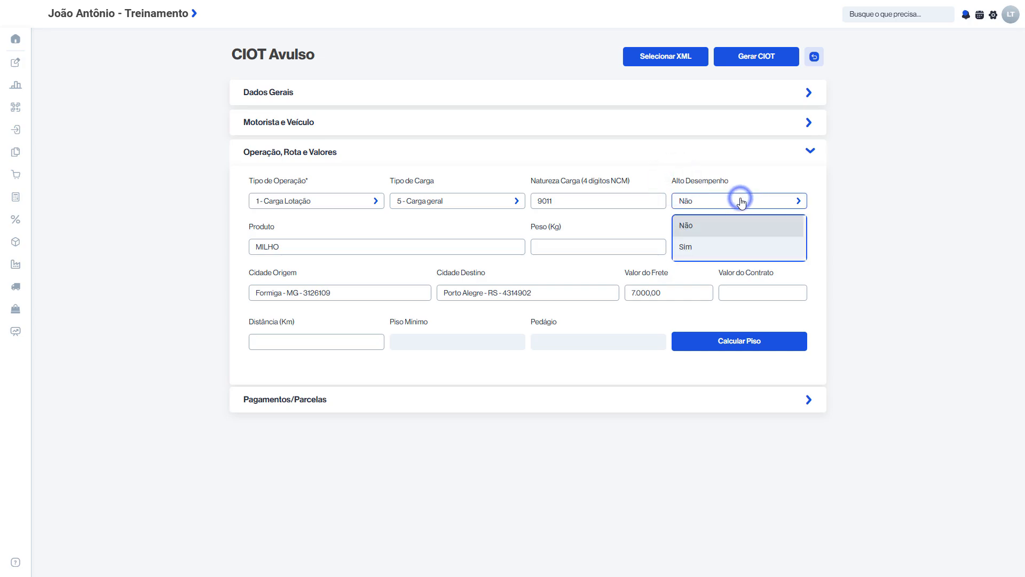
left_click(732, 223)
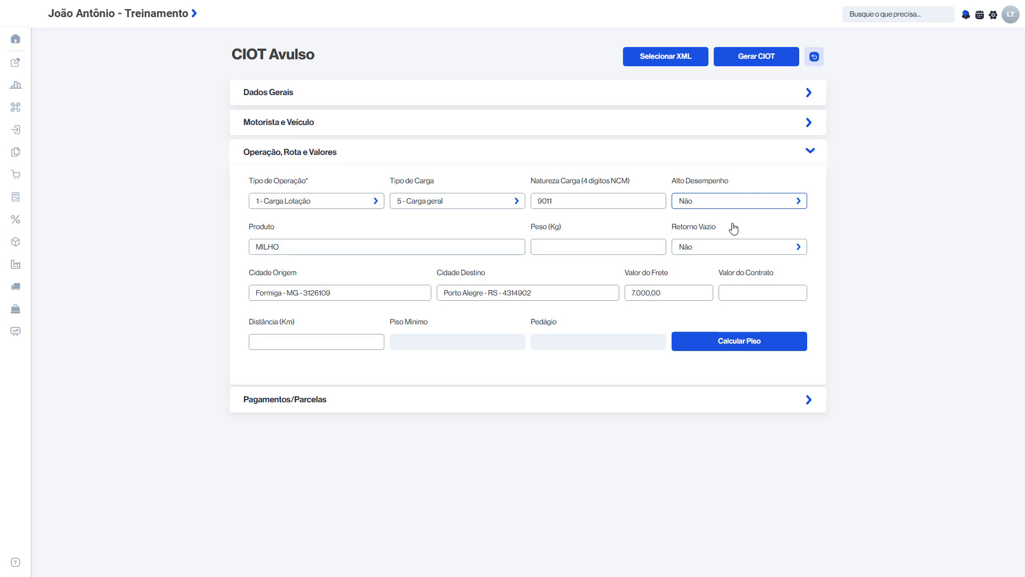
Set the weight of the MILHO product to 10.000 kg and keep Retorno Vazio as Não
left_click_drag(247, 227, 296, 231)
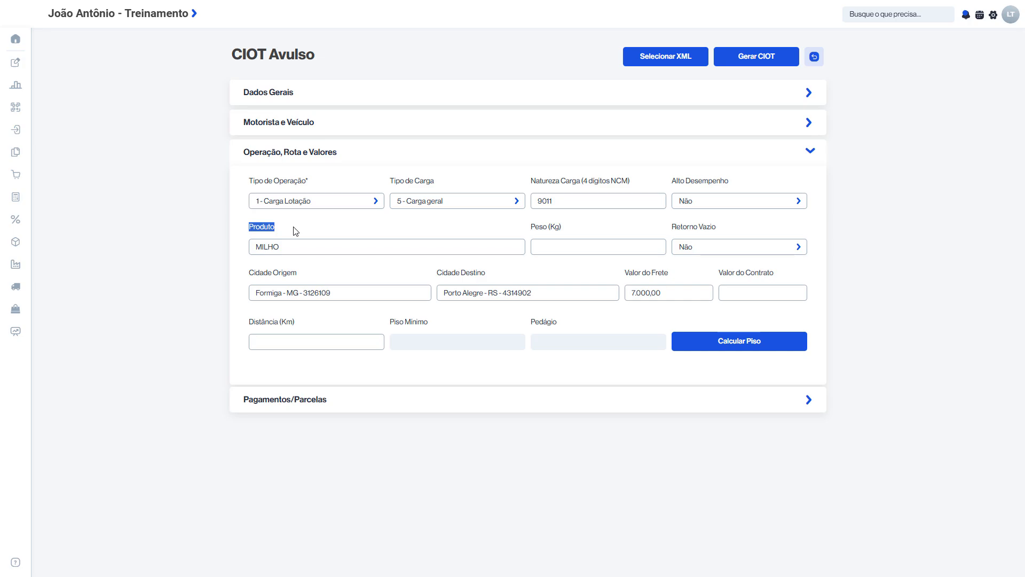
left_click(561, 249)
type("100000")
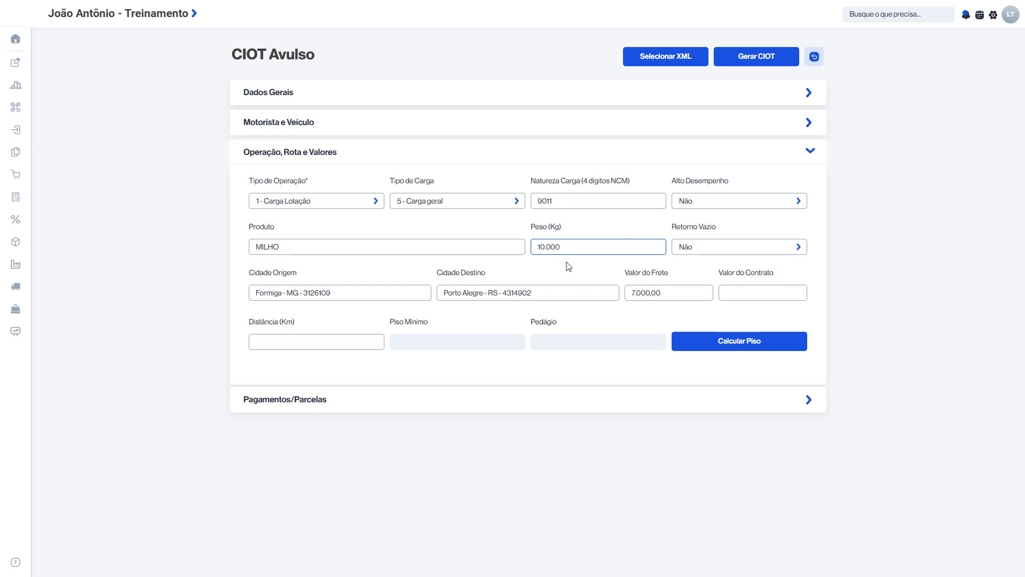
left_click(565, 258)
left_click_drag(674, 226, 707, 238)
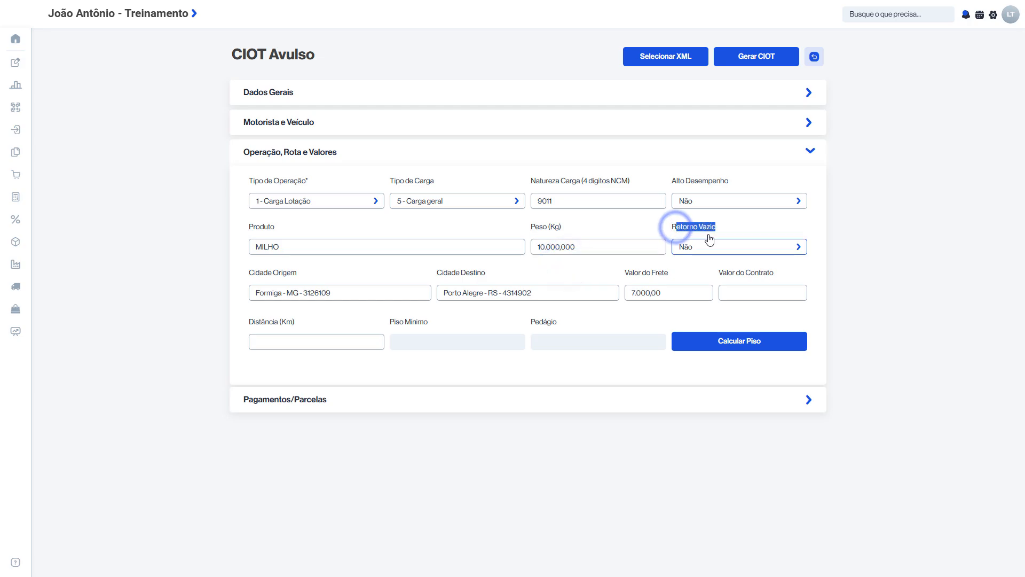
left_click(685, 249)
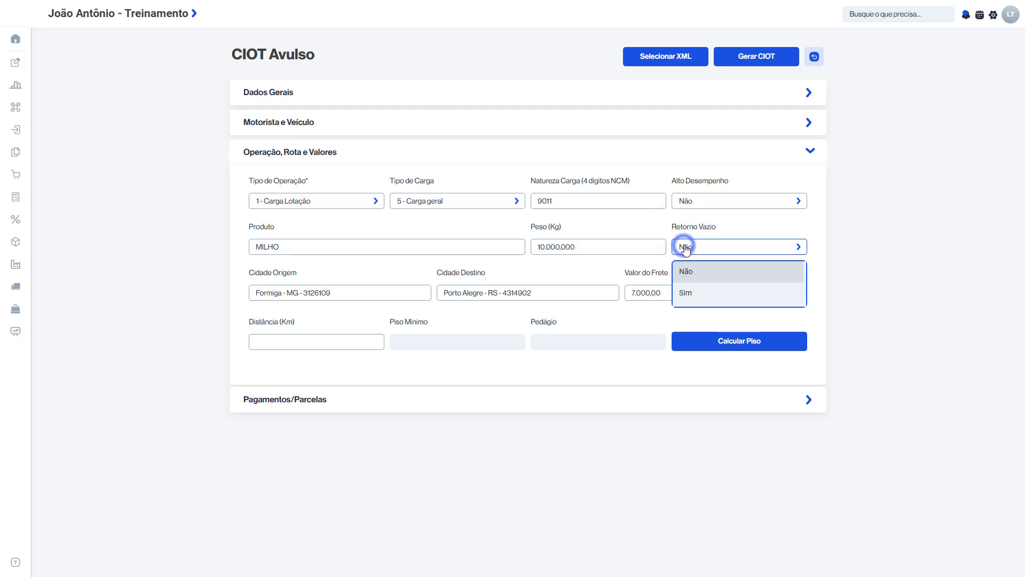
left_click(687, 250)
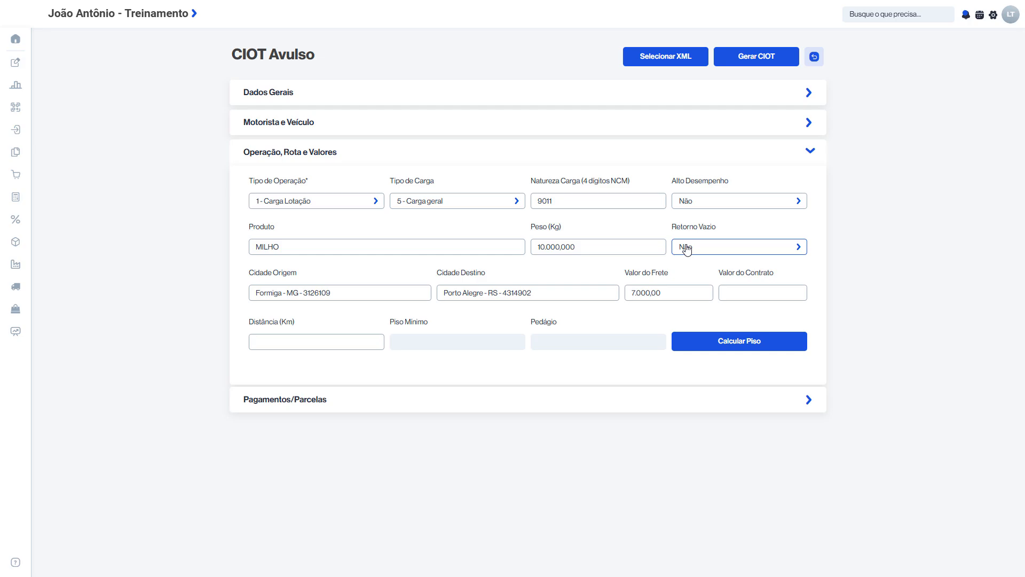
Enter a contract value of 7.000,00 and calculate the minimum freight floor for the route
left_click_drag(253, 267, 483, 283)
left_click(511, 275)
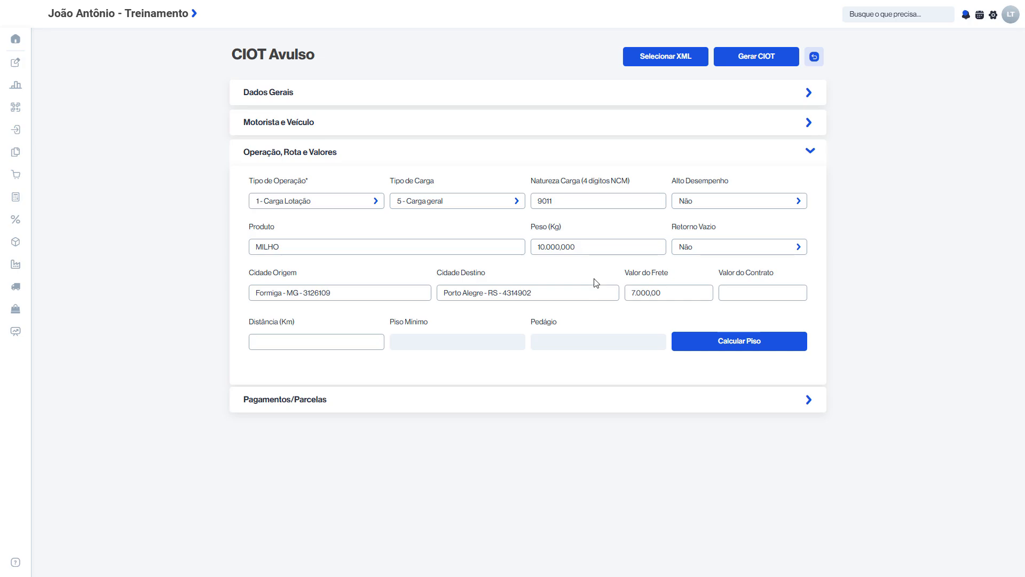
left_click_drag(621, 275, 669, 277)
left_click(674, 276)
left_click(740, 287)
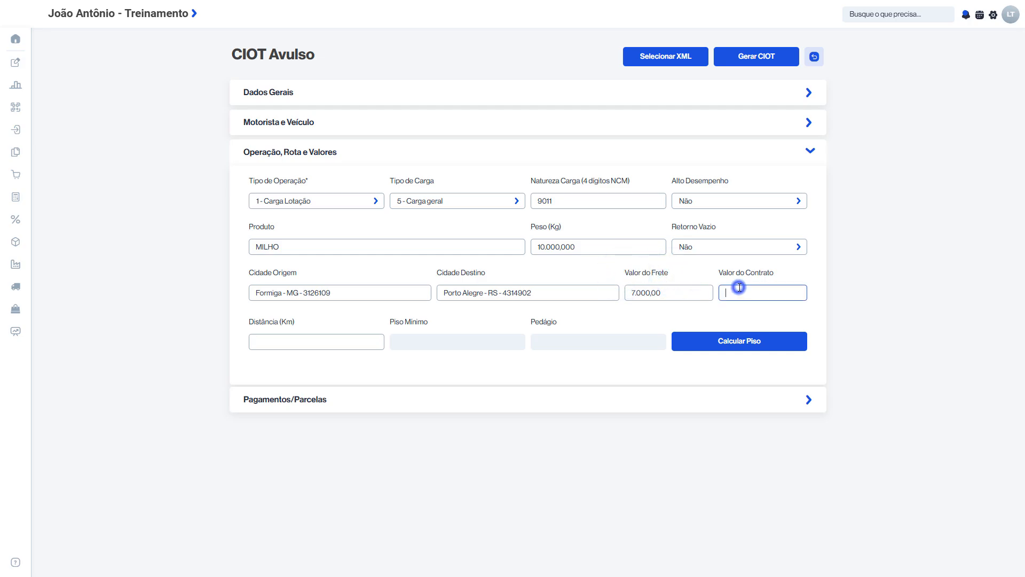
type("7000")
left_click(780, 276)
left_click(774, 342)
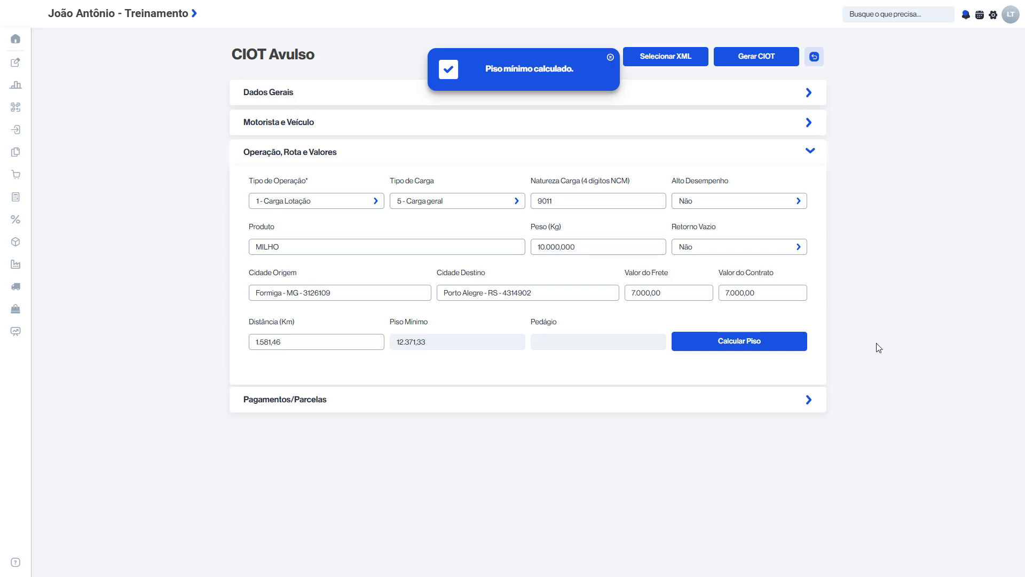
Go through the Pagamentos/Parcelas section, then generate the CIOT and confirm its generation
left_click(748, 407)
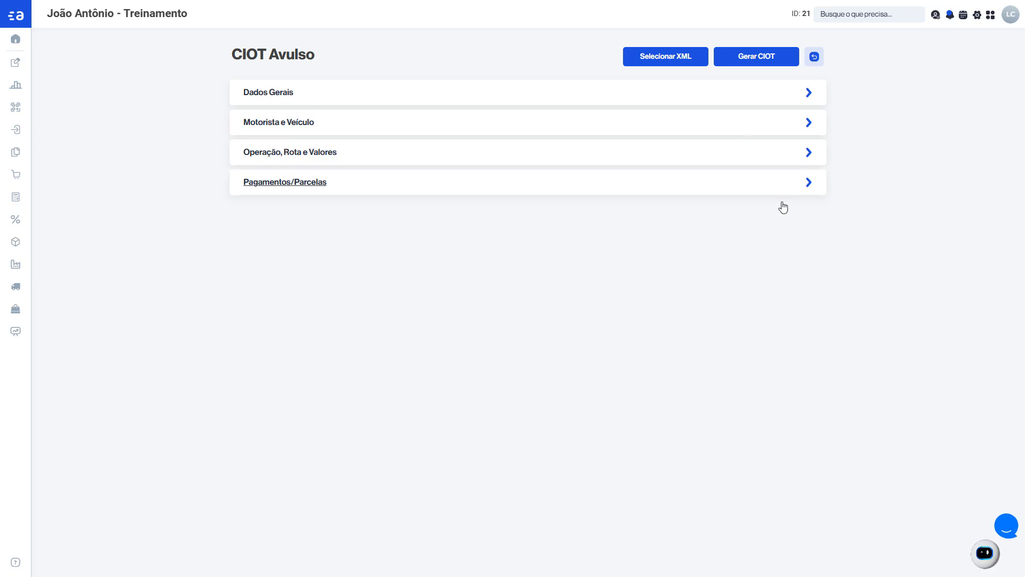
left_click(771, 60)
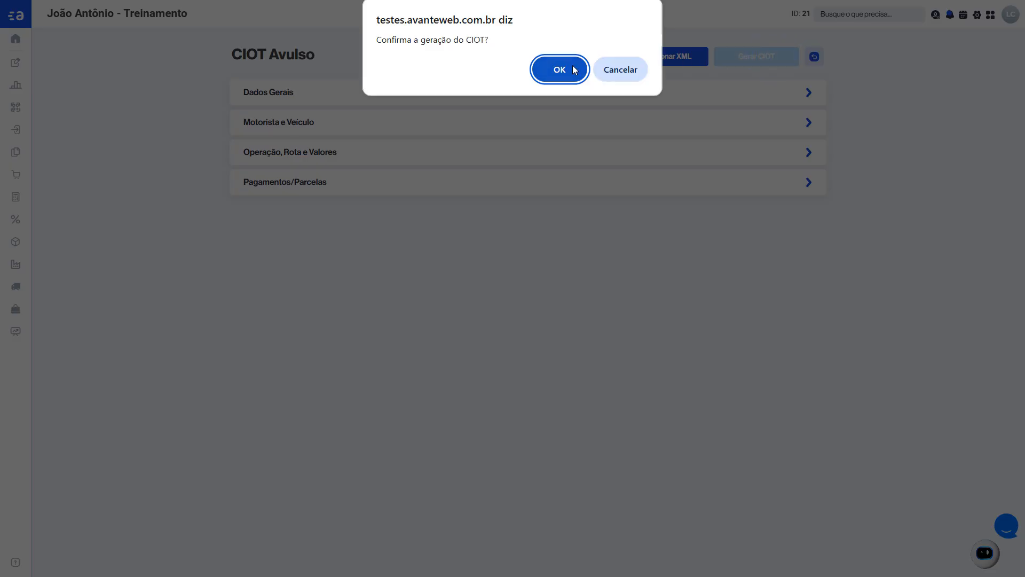
left_click(560, 70)
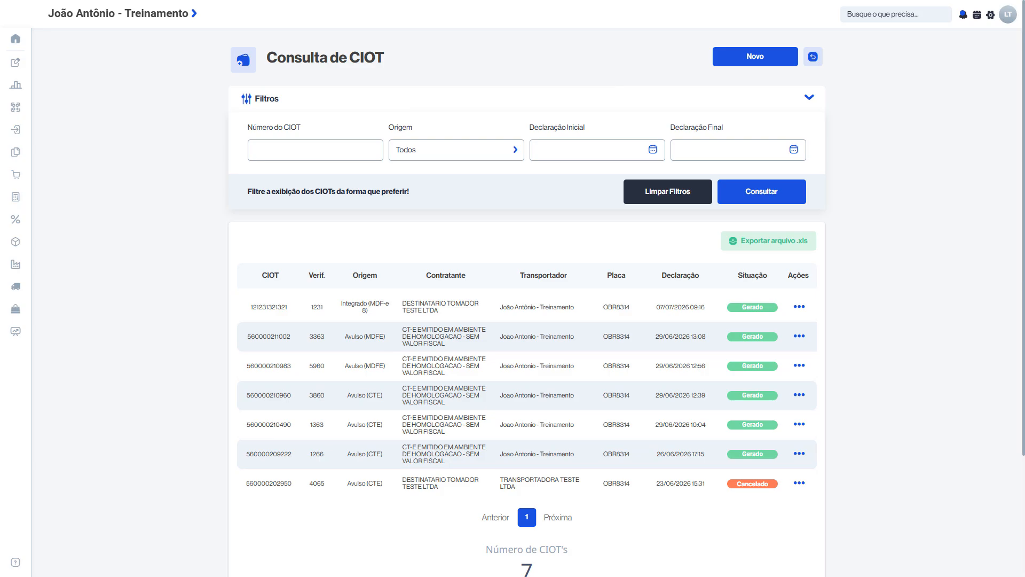
View the printable declaration of the CIOT declared on 29/06/2026 13:08, close it, and examine the cancel option of the Integrado (MDF-e 8) CIOT
left_click(800, 336)
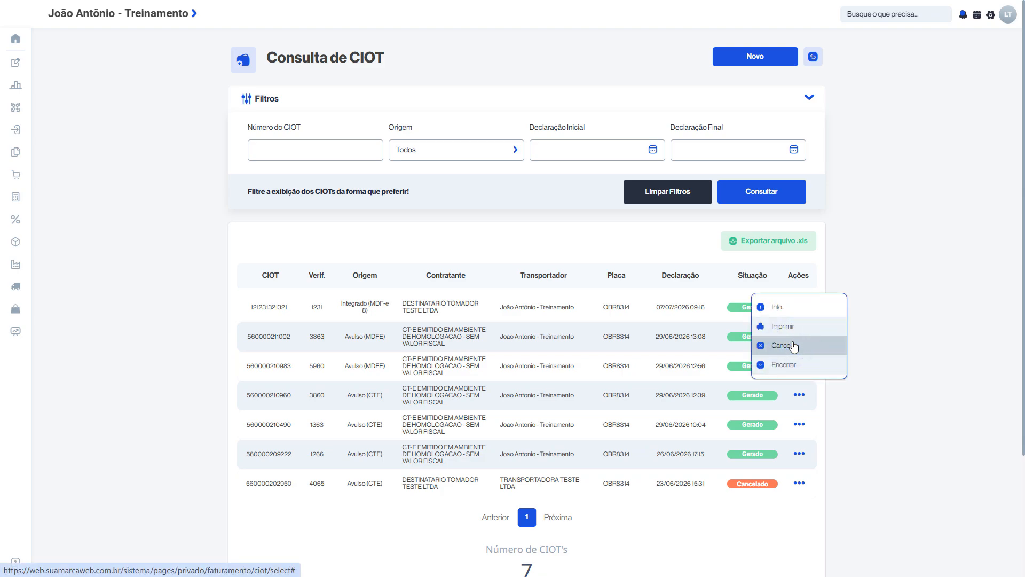
left_click(796, 325)
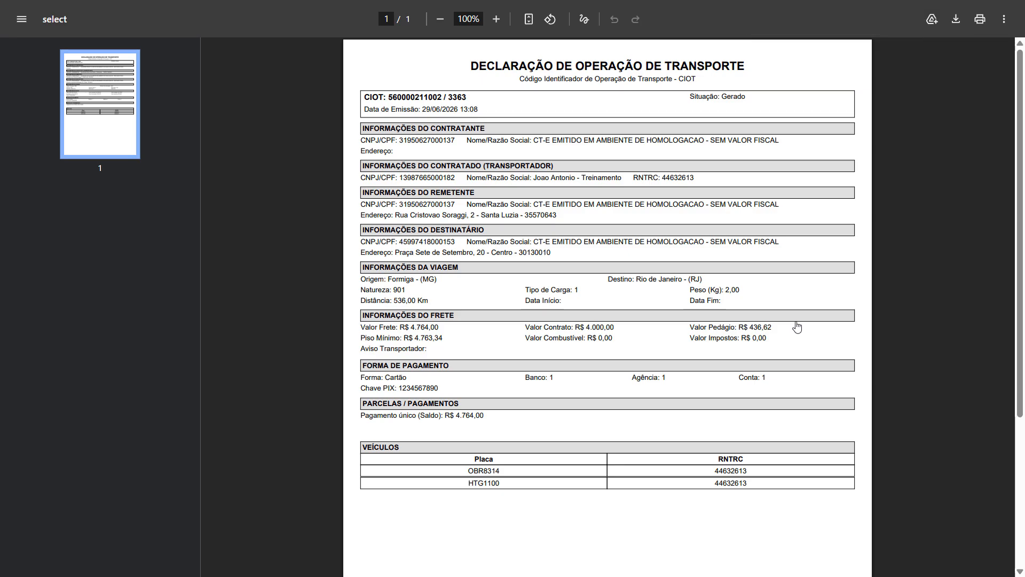
key("ctrl+w")
left_click(800, 306)
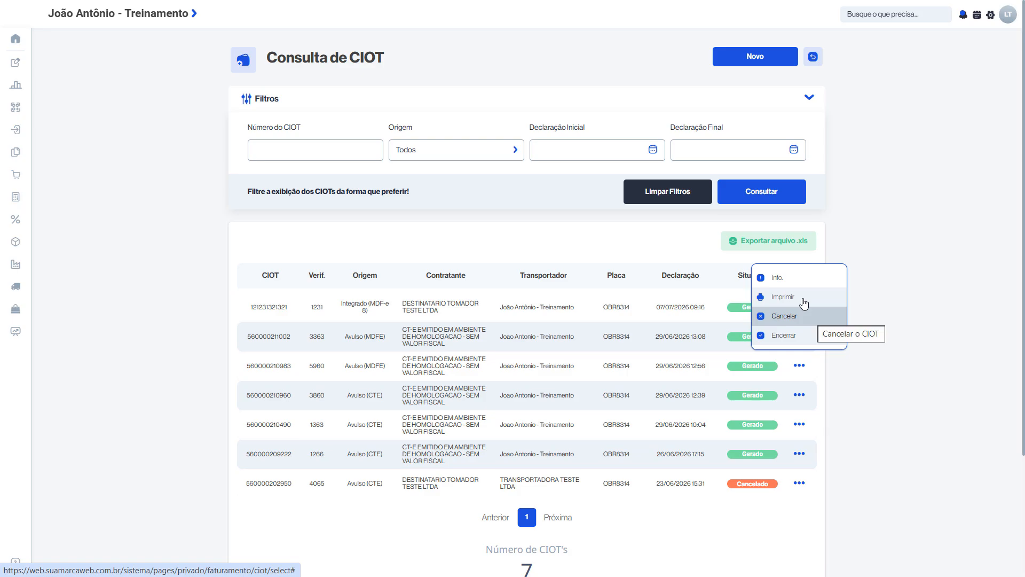
left_click(805, 316)
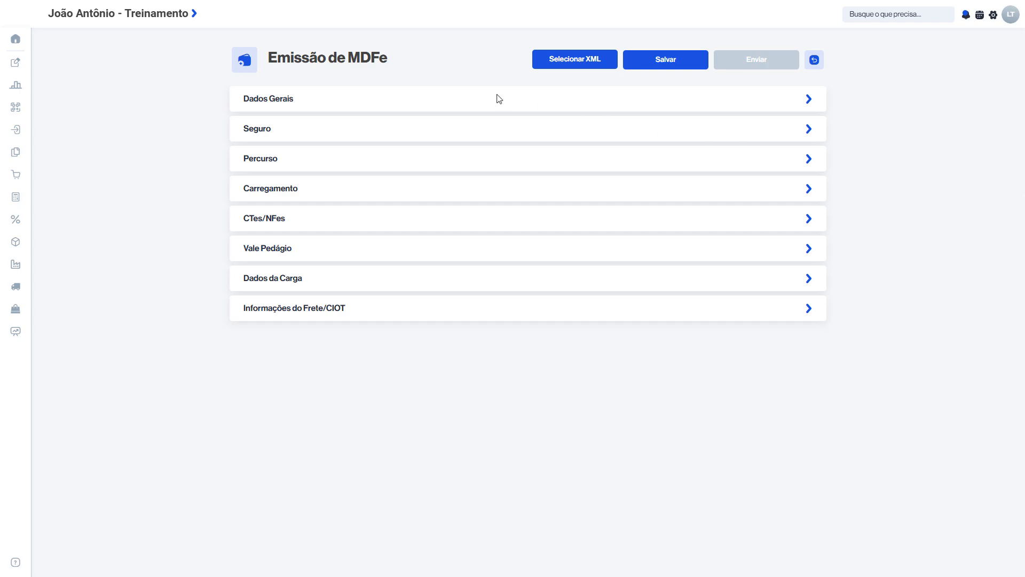
Review the Emissão de MDFe sections from Dados Gerais, Seguro and Percurso through Carregamento, CTes/NFes, Vale Pedágio and Dados da Carga
left_click_drag(313, 53, 402, 336)
left_click(402, 335)
left_click(357, 102)
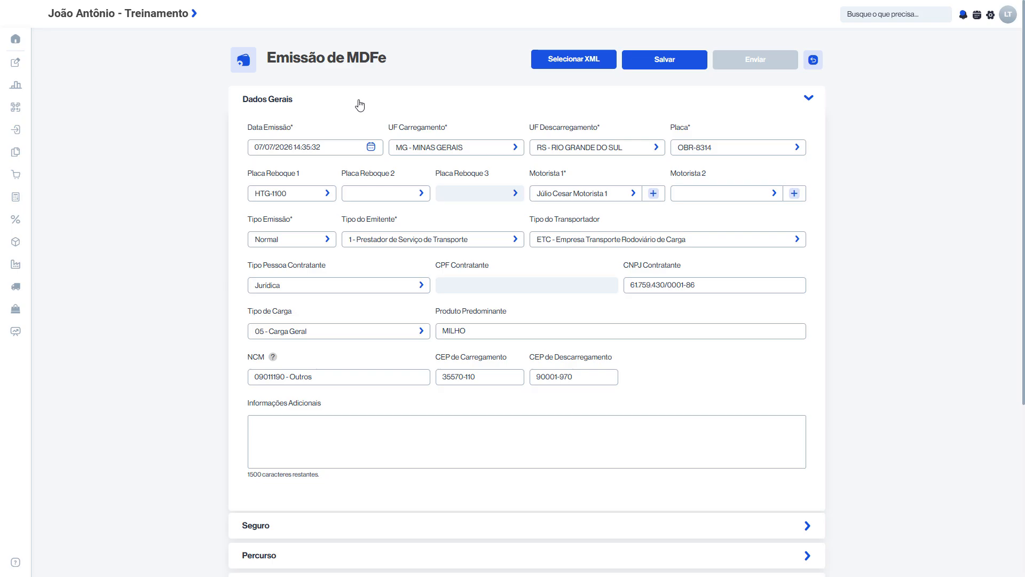
scroll(360, 105, "down", 5)
left_click(382, 322)
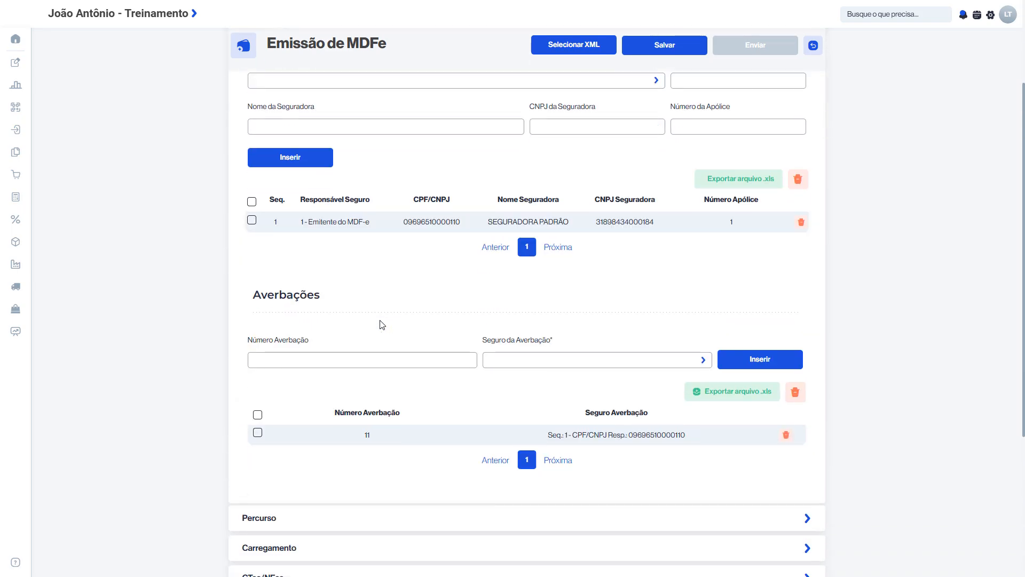
left_click(352, 462)
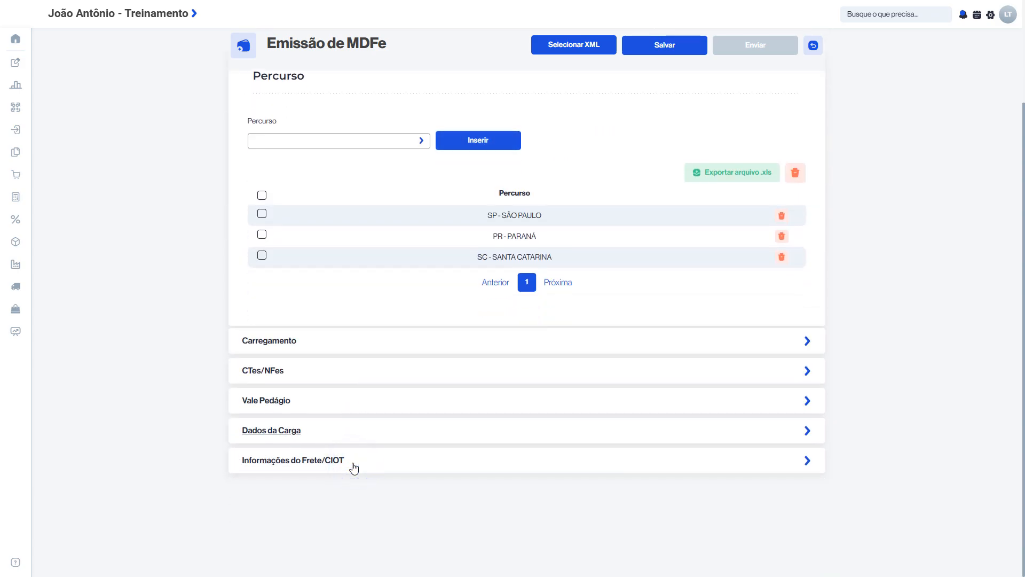
left_click(371, 340)
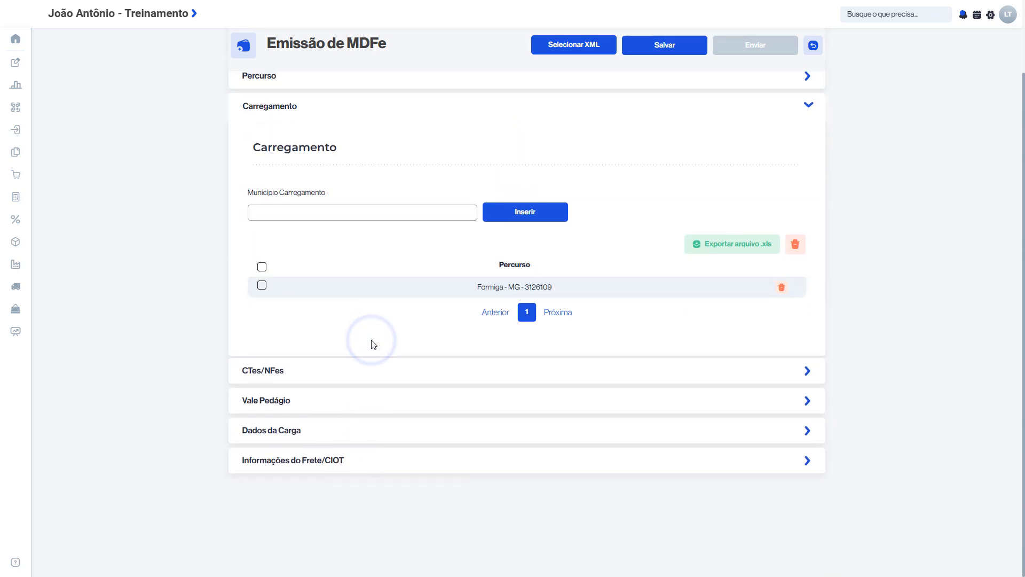
left_click(363, 372)
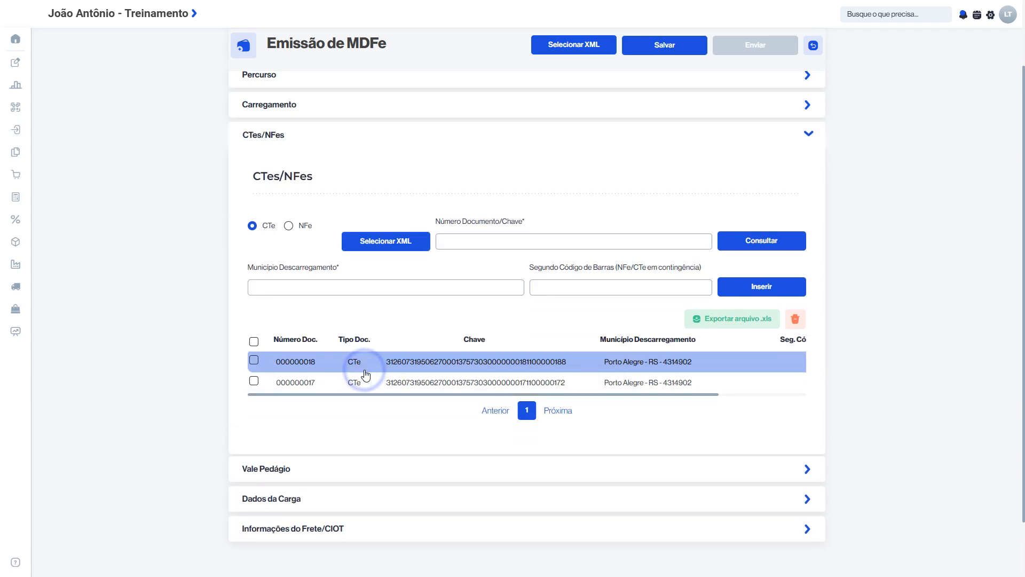
left_click(360, 472)
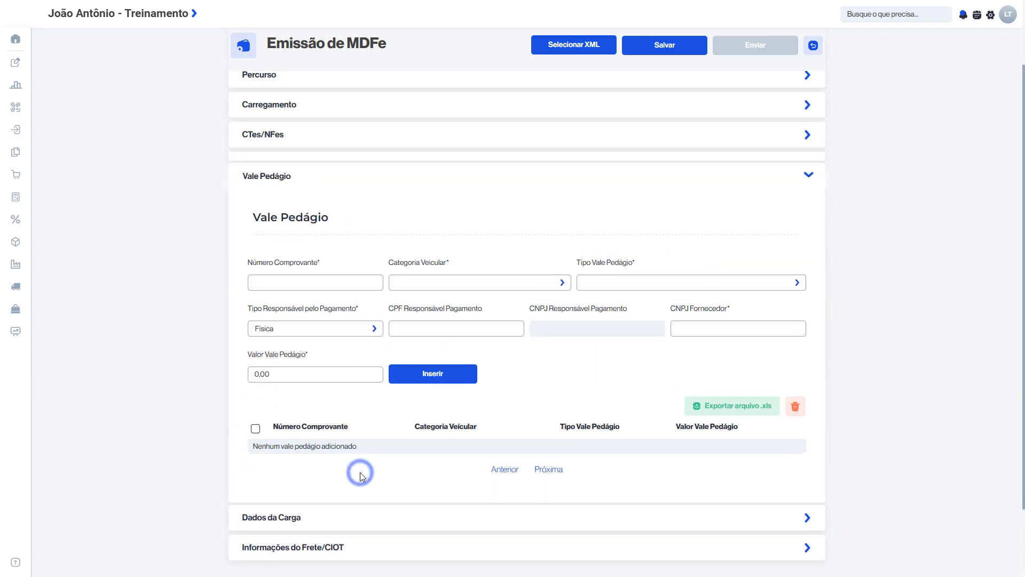
left_click(367, 515)
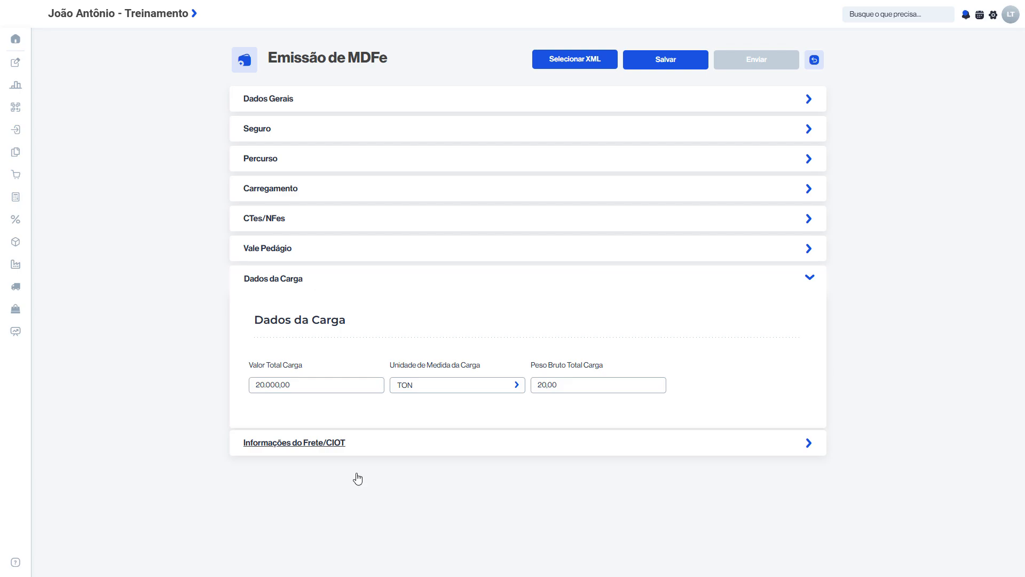
Expand Informações do Frete/CIOT and fetch the contractors from the linked CTes
left_click(368, 442)
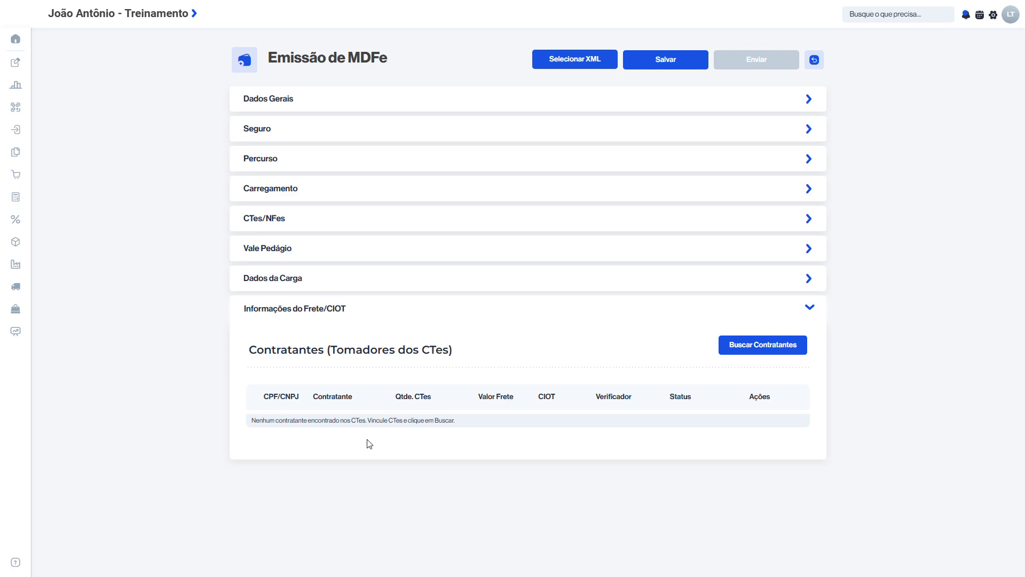
left_click_drag(247, 341, 462, 404)
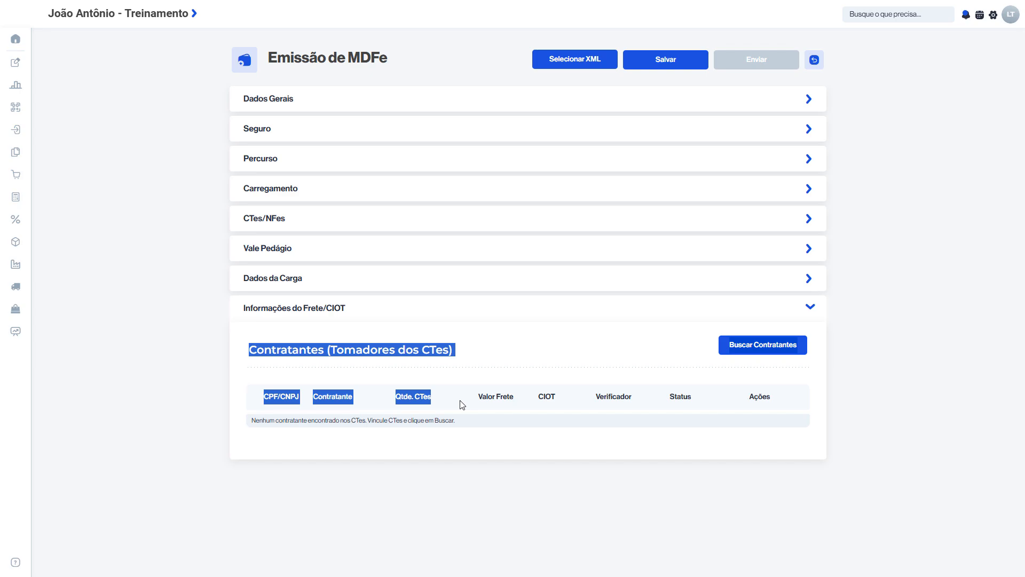
left_click(461, 436)
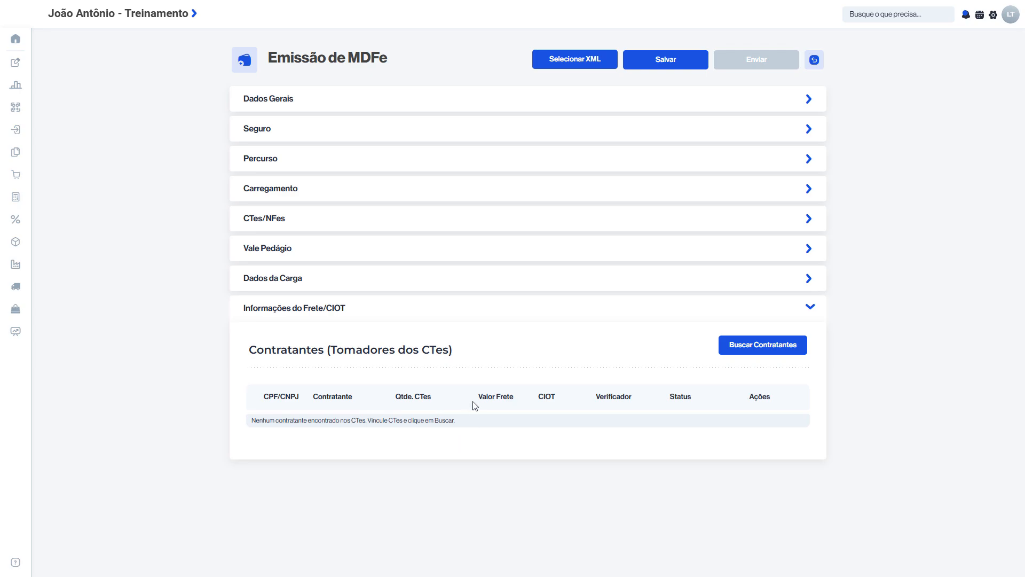
left_click(744, 344)
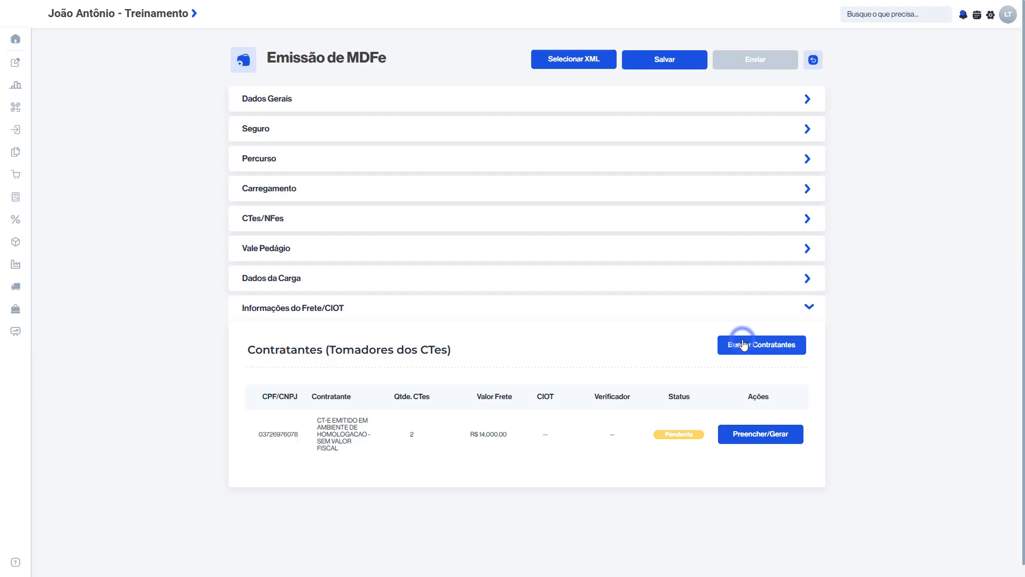
Fetch the contractors from the linked CTes and review the listed contractor's CTe quantity and freight value
left_click(743, 345)
left_click_drag(311, 396, 411, 437)
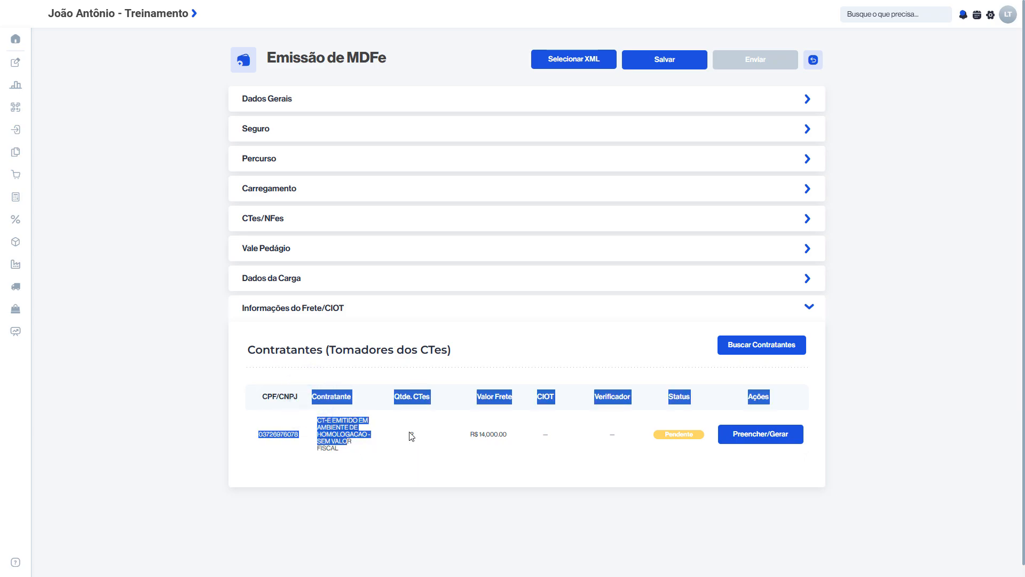
double_click(411, 434)
left_click(611, 517)
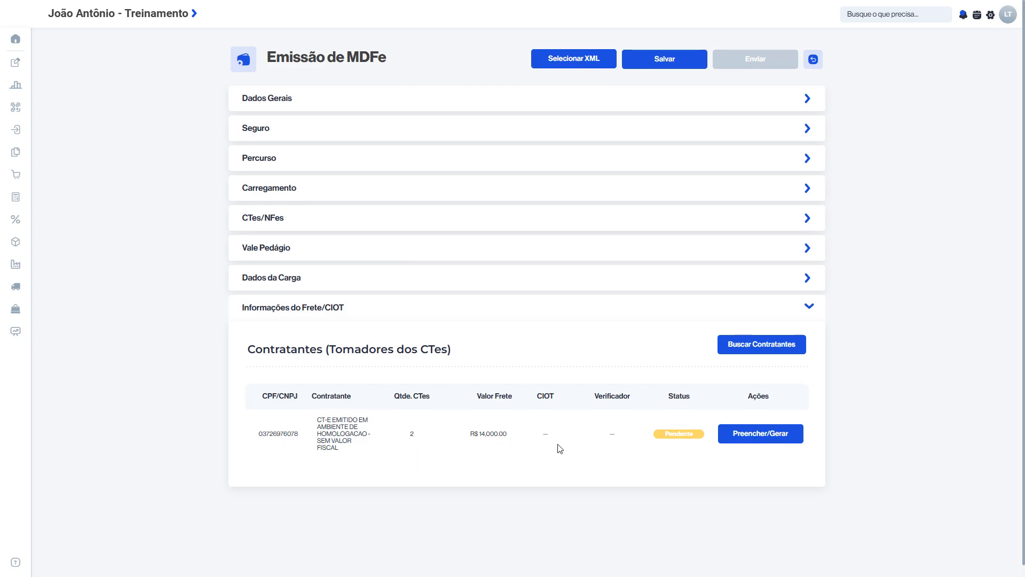
scroll(556, 449, "down", 1)
left_click(415, 424)
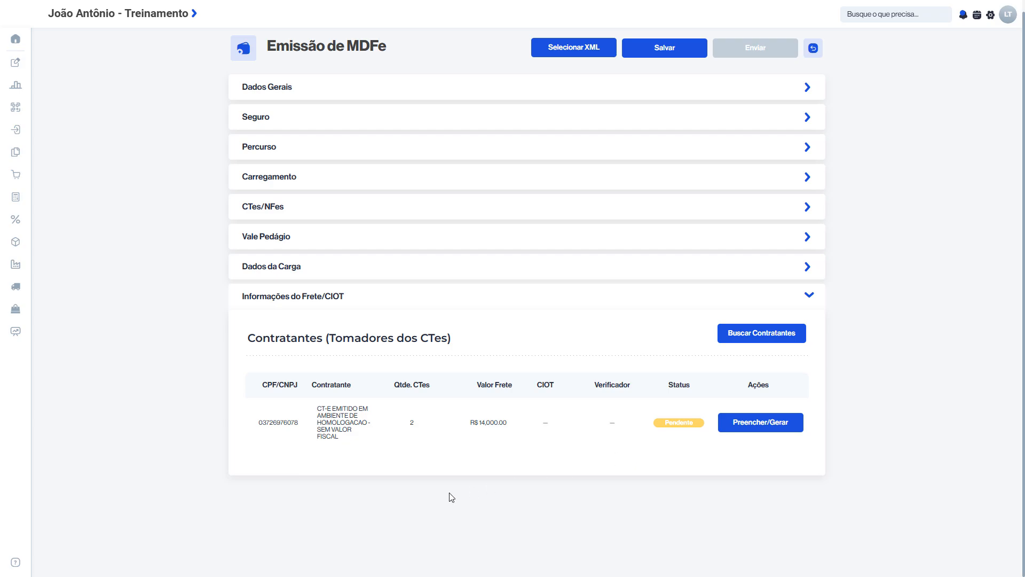
Open the pending contractor's CIOT form and review its prefilled driver, cargo, route and freight fields
left_click(749, 425)
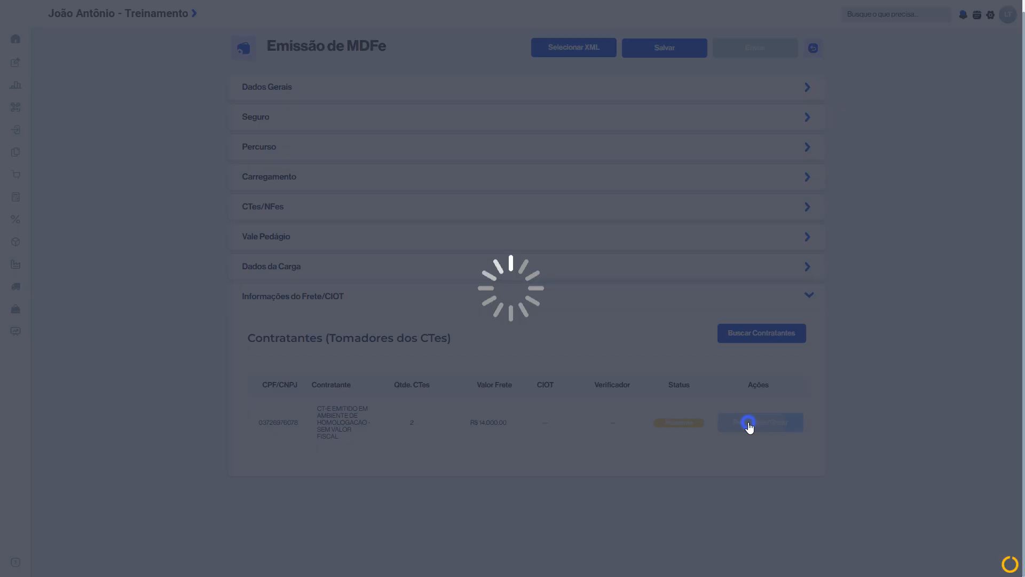
scroll(749, 427, "down", 3)
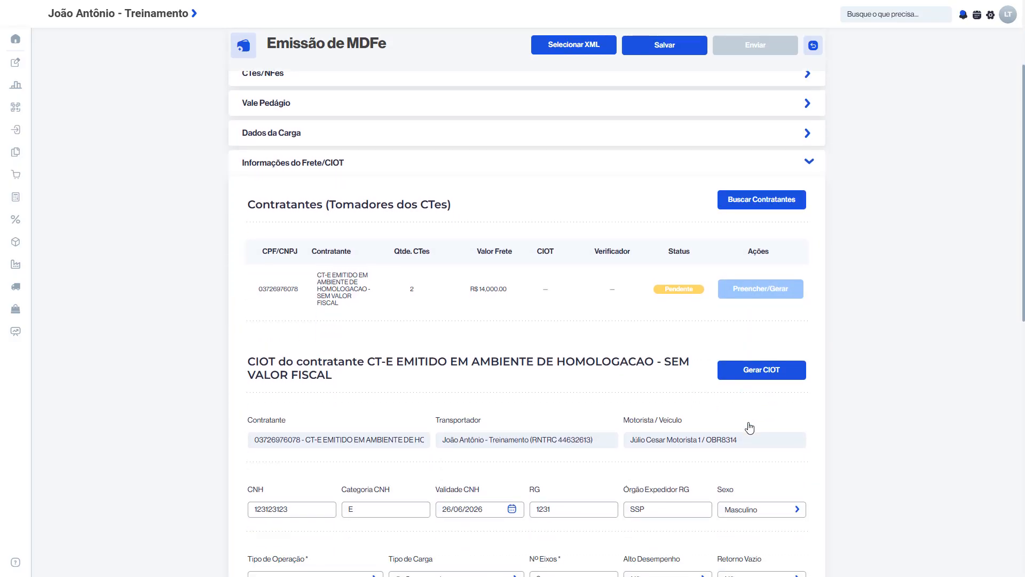
scroll(750, 426, "down", 2)
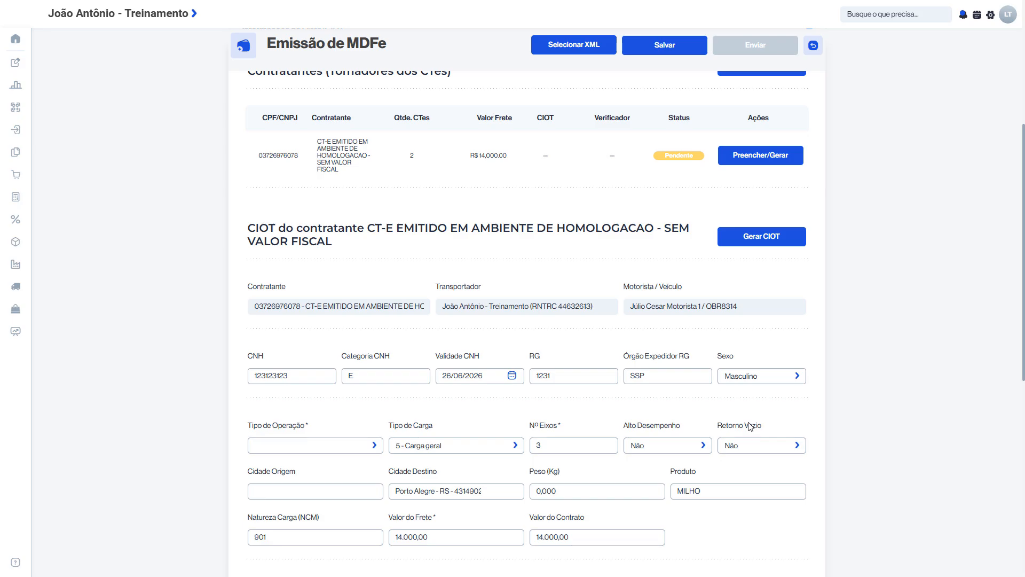
scroll(750, 426, "down", 1)
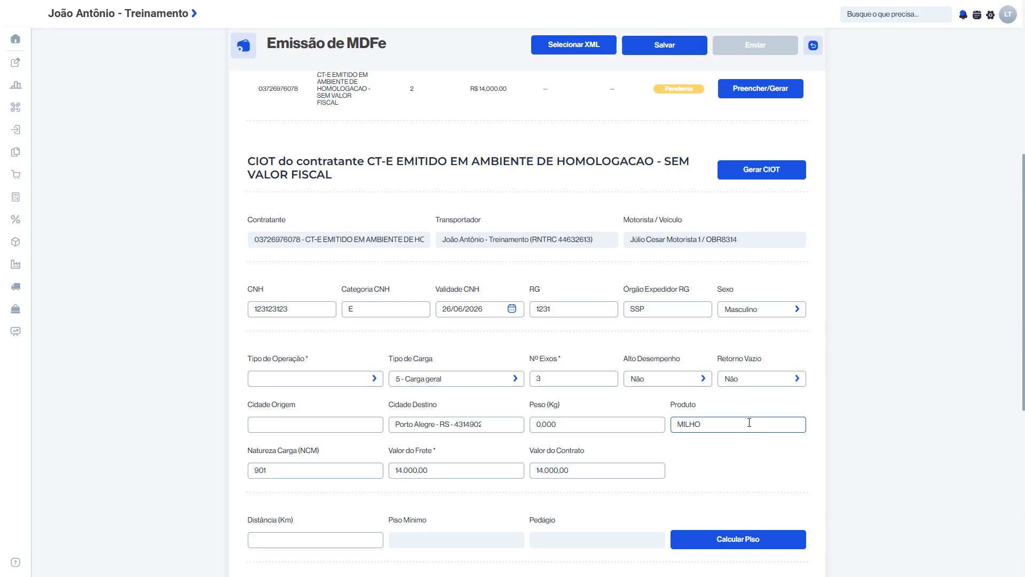
left_click_drag(246, 163, 640, 485)
left_click(642, 487)
left_click(642, 484)
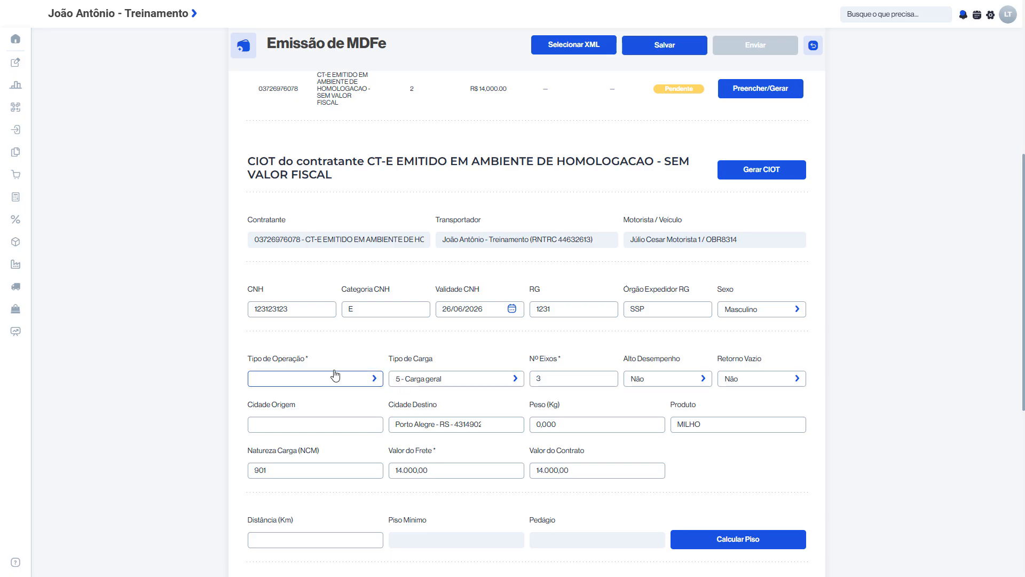
Set Tipo de Operação to 1 - Carga Lotação and Cidade Origem to Formiga - MG - 3126109
left_click(317, 378)
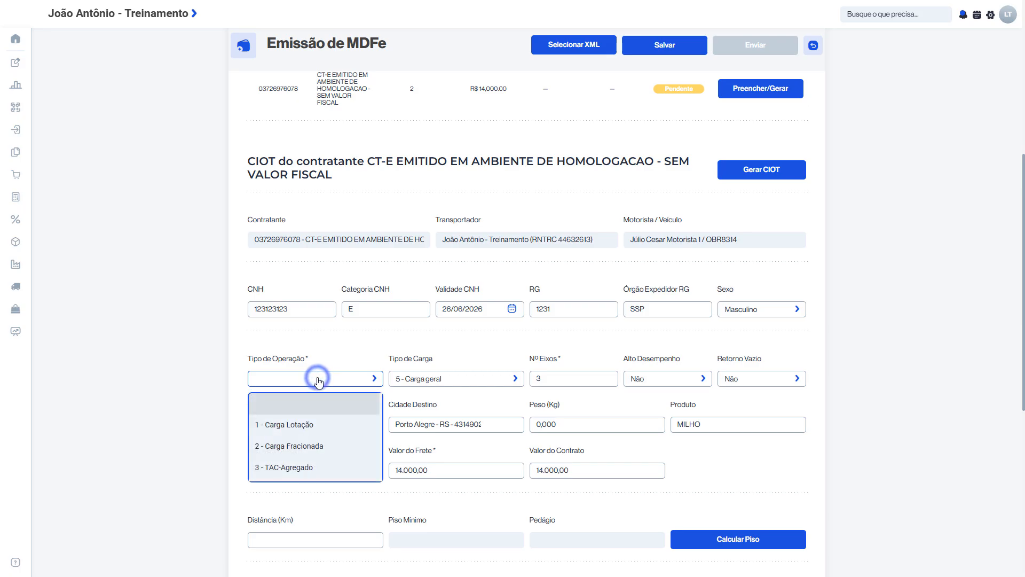
left_click(304, 425)
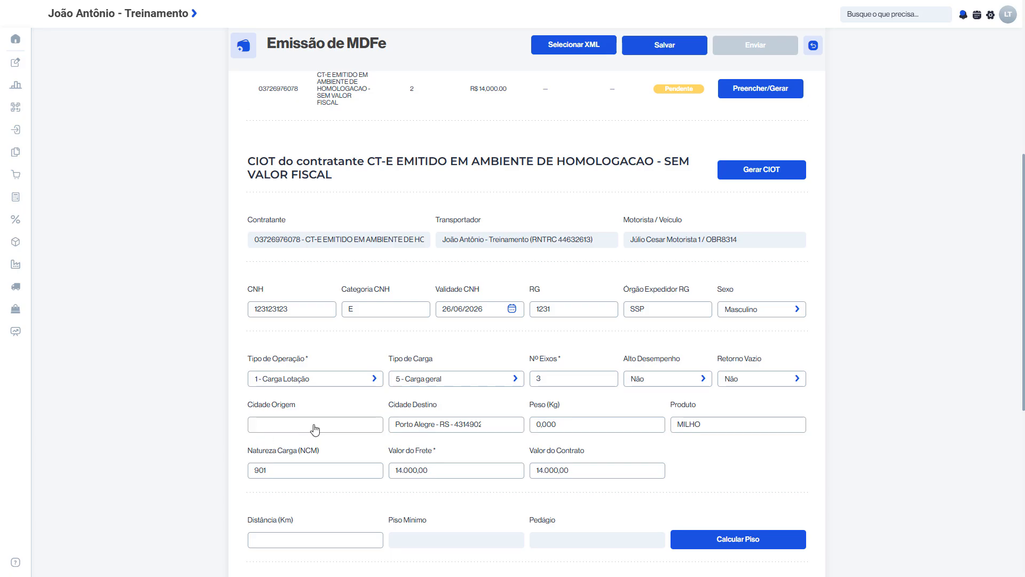
left_click(329, 422)
type("FORMIGA")
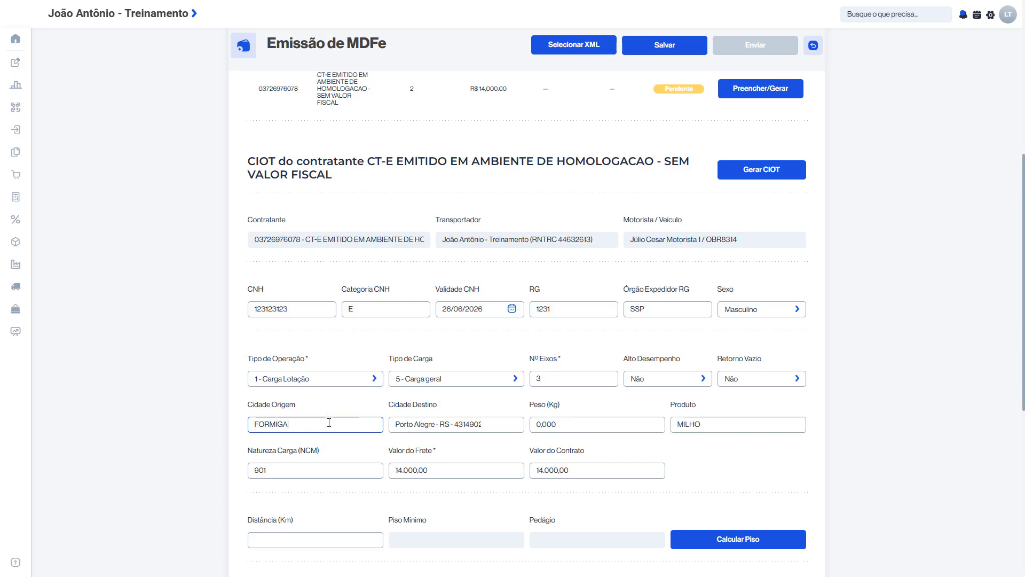
left_click(336, 447)
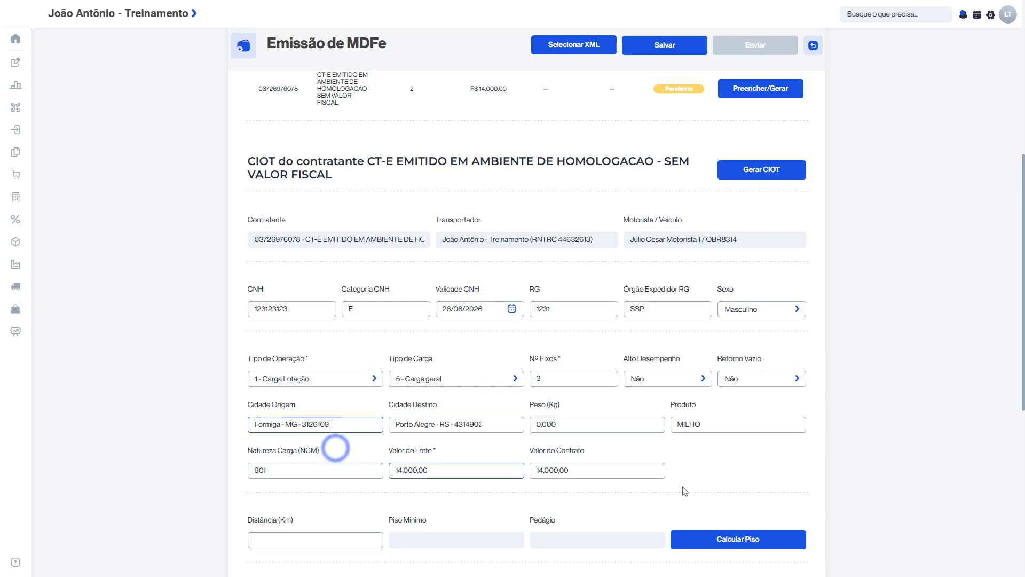
Calculate the minimum freight floor (Piso Mínimo) for the CIOT route
scroll(701, 487, "down", 3)
left_click(736, 408)
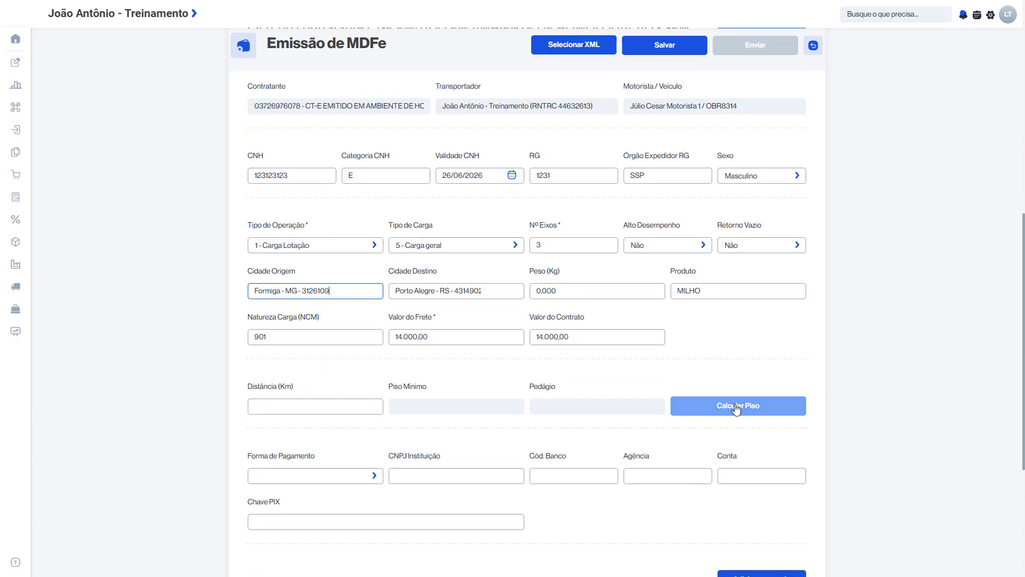
left_click(735, 409)
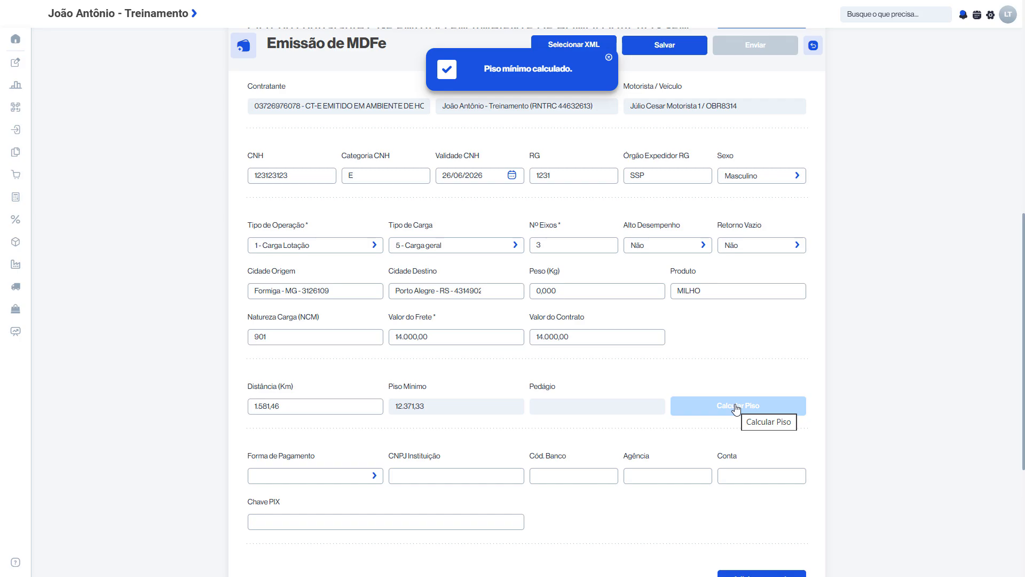
Review the payment and Parcelas/Pagamentos data, and generate the contractor's CIOT
scroll(736, 408, "down", 3)
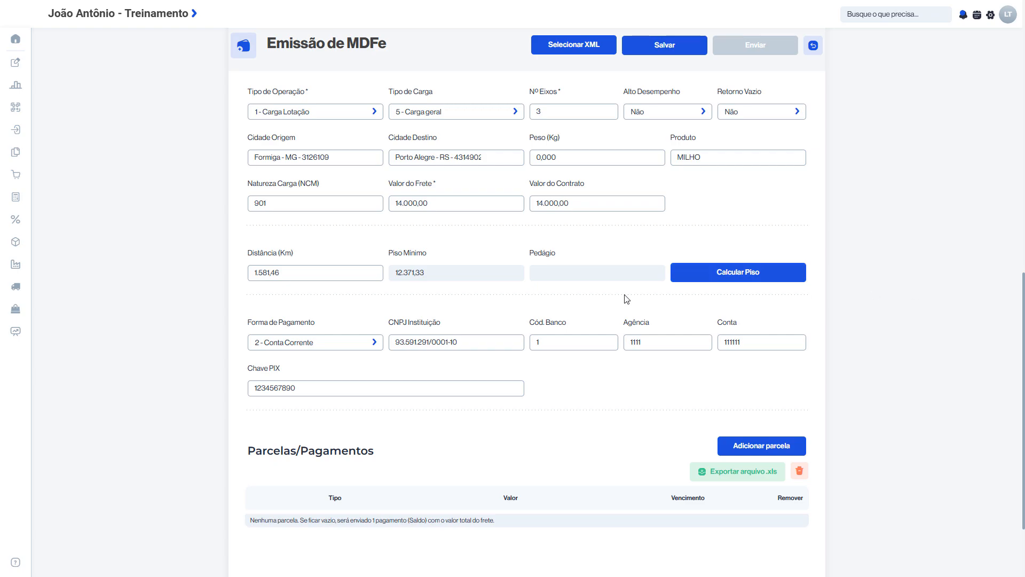
scroll(627, 299, "up", 1)
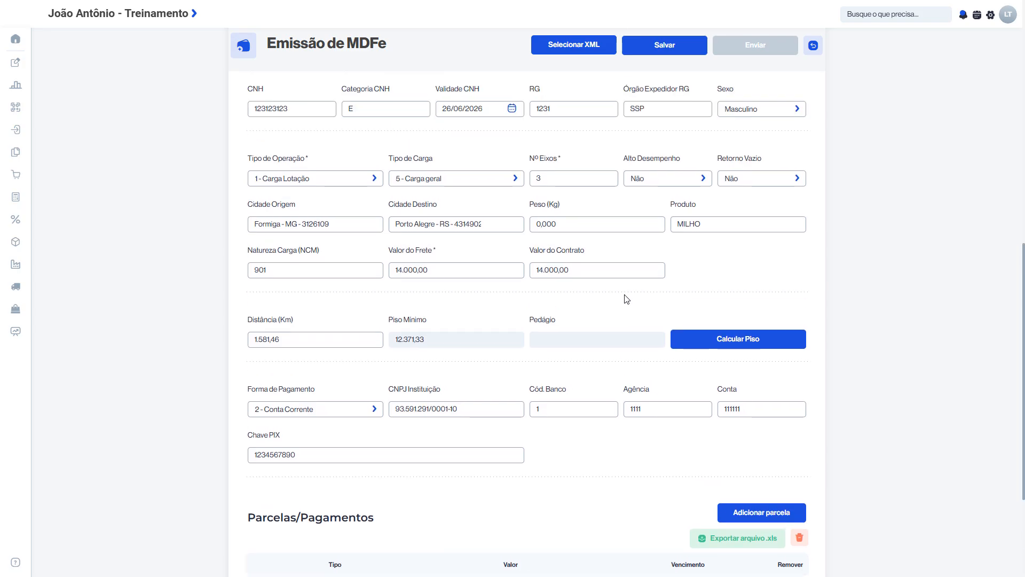
scroll(627, 299, "up", 2)
scroll(739, 213, "up", 2)
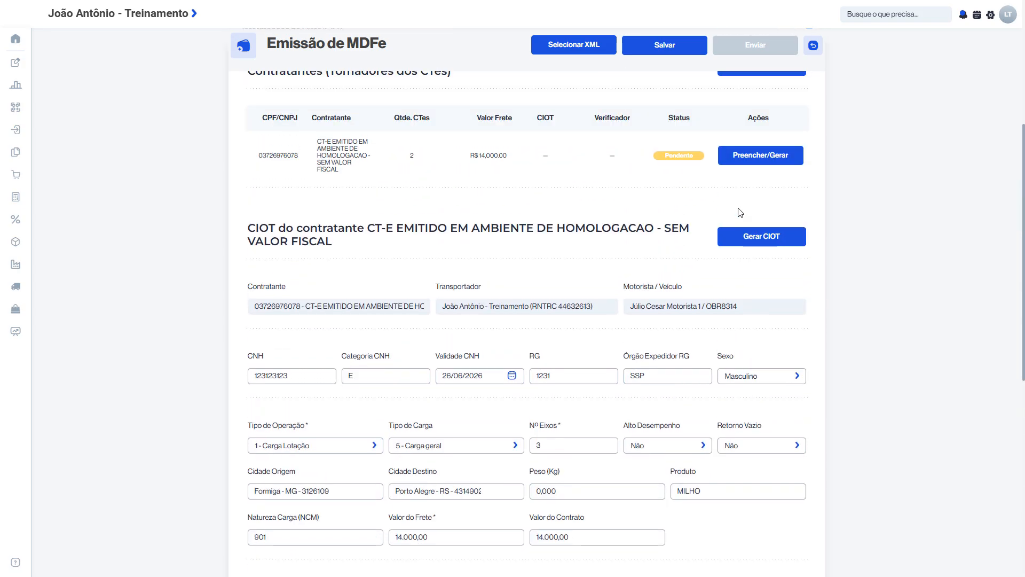
left_click(749, 240)
left_click(562, 72)
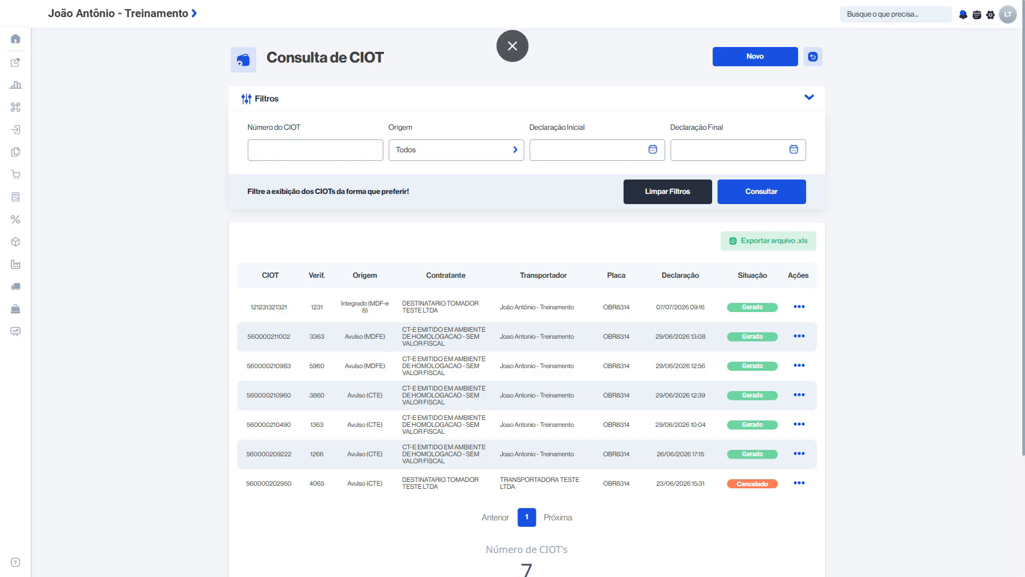
In Consulta de CIOT, view the details of the Integrado (MDF-e 8) CIOT, close them, and check its available actions
left_click_drag(277, 57, 376, 58)
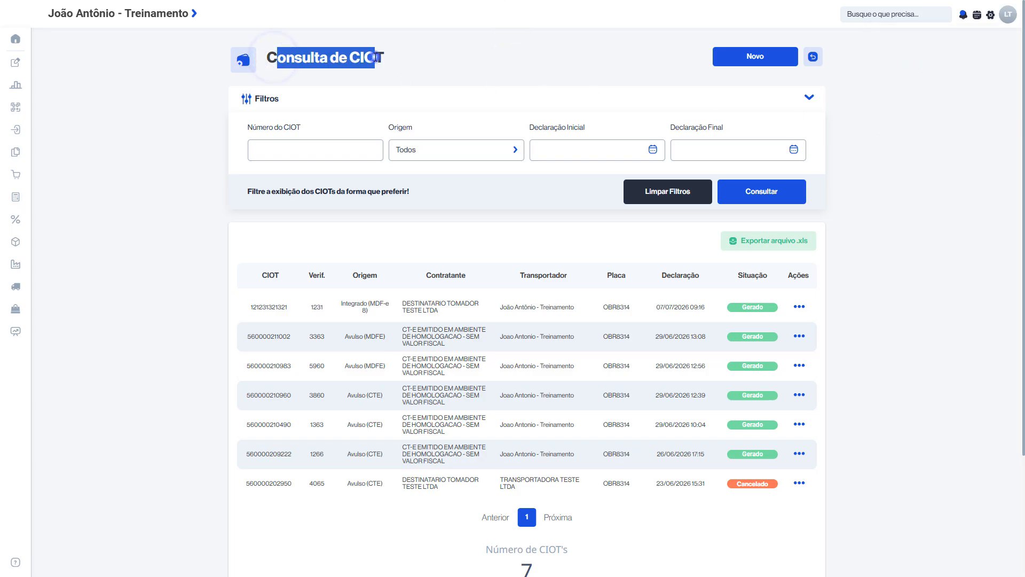
left_click(375, 57)
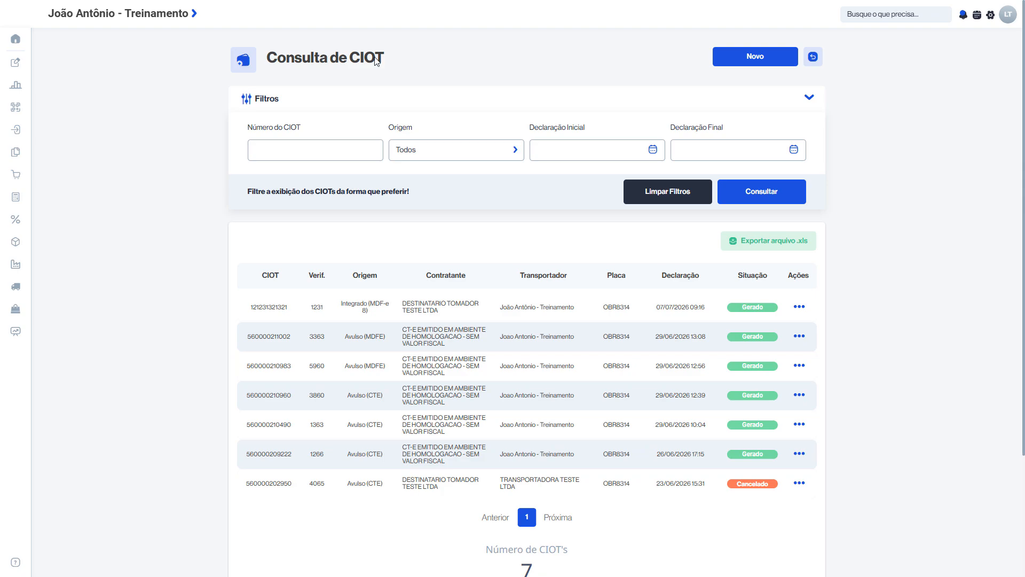
left_click(794, 308)
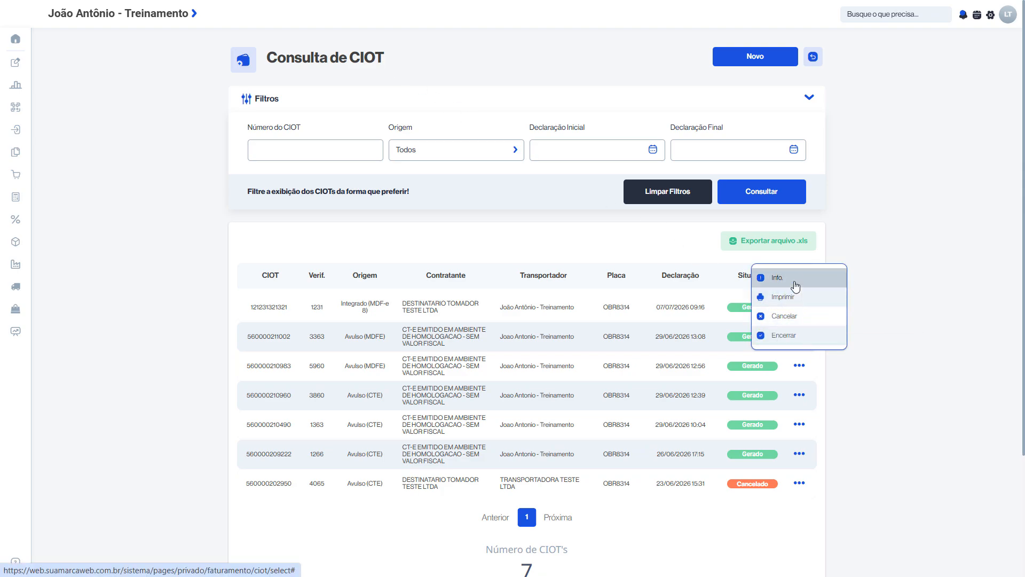
left_click(796, 286)
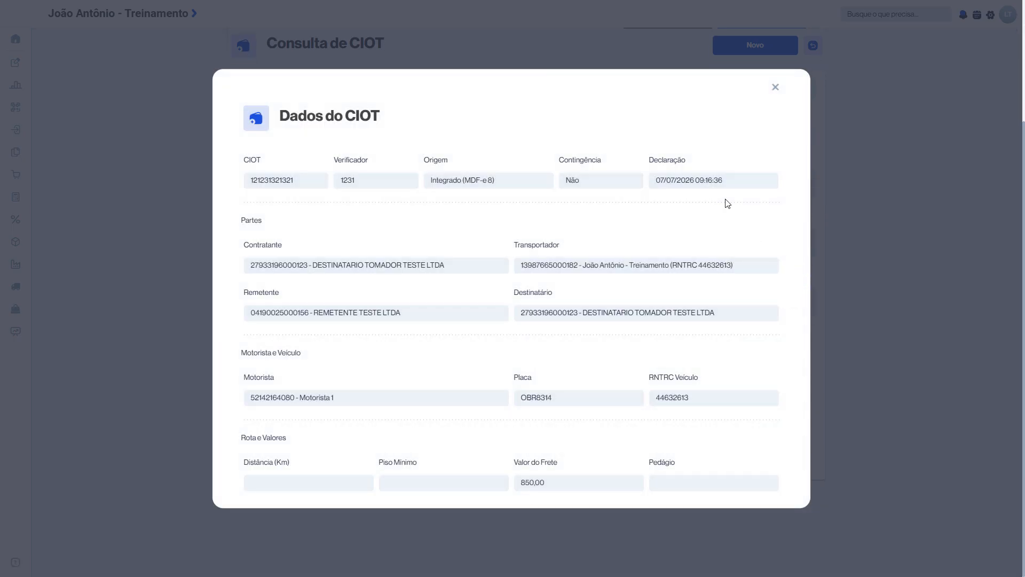
left_click(776, 87)
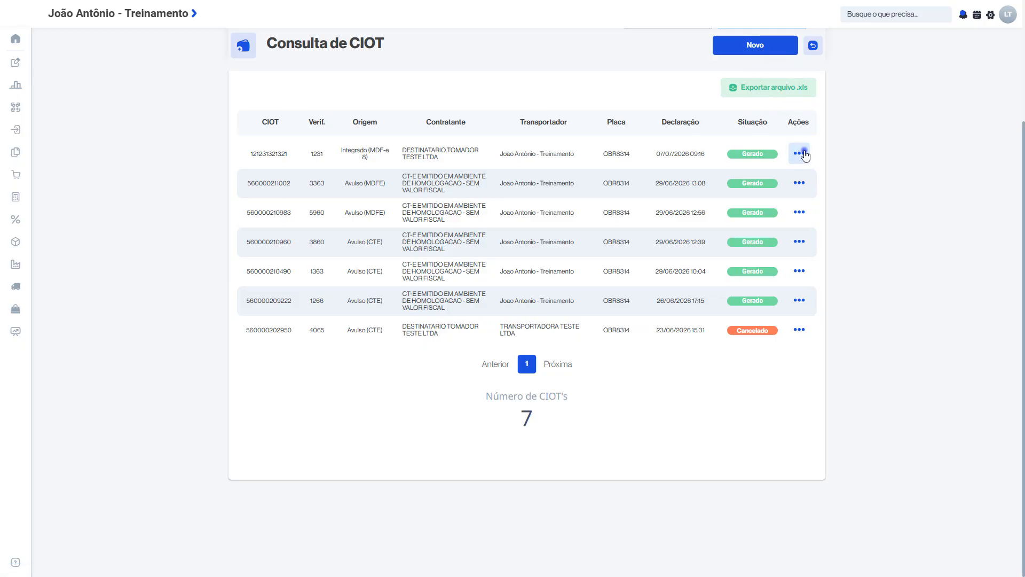
left_click(805, 155)
left_click(795, 142)
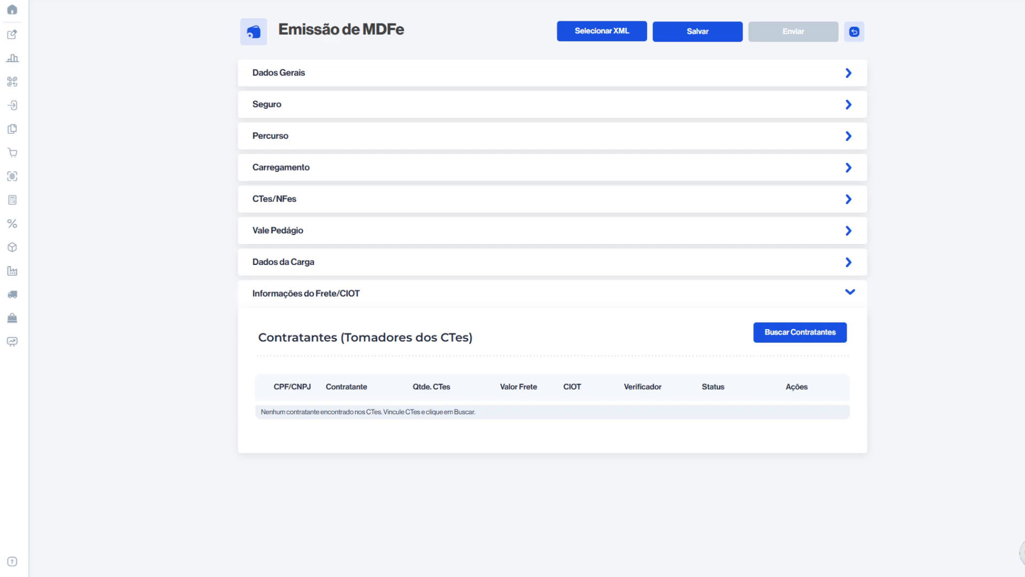
Fetch the contractors in the MDFe's Informações do Frete/CIOT section and open the pending contractor's CIOT form
left_click(821, 331)
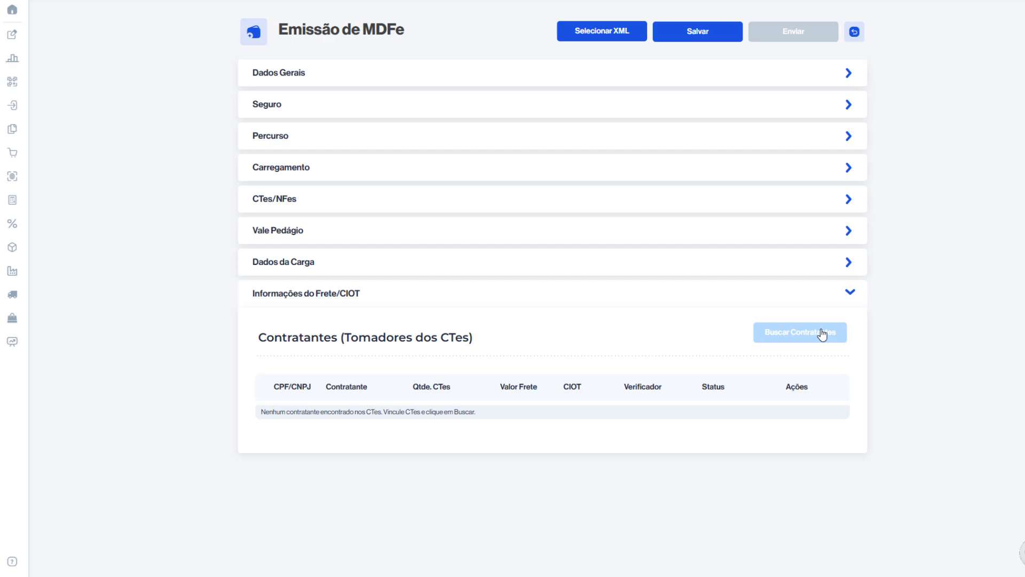
left_click(822, 332)
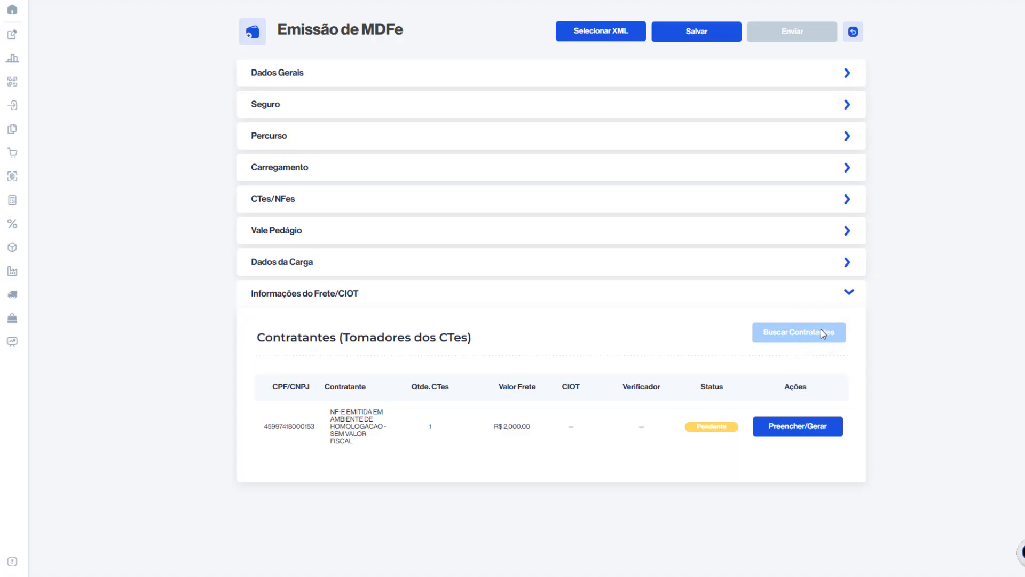
left_click(809, 430)
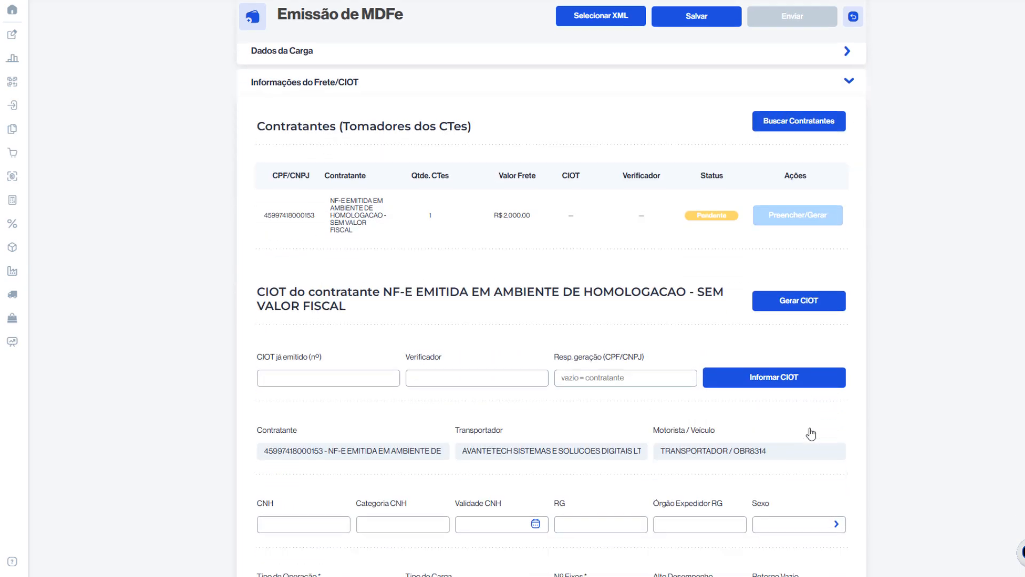
Enter the already issued CIOT number and its Verificador code in the contractor's form
left_click(299, 383)
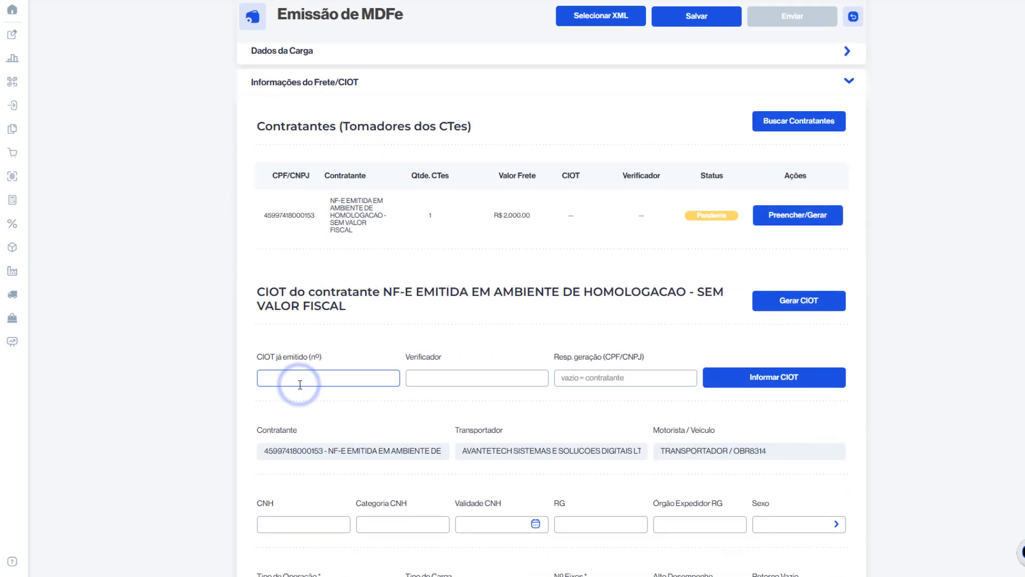
type("12345")
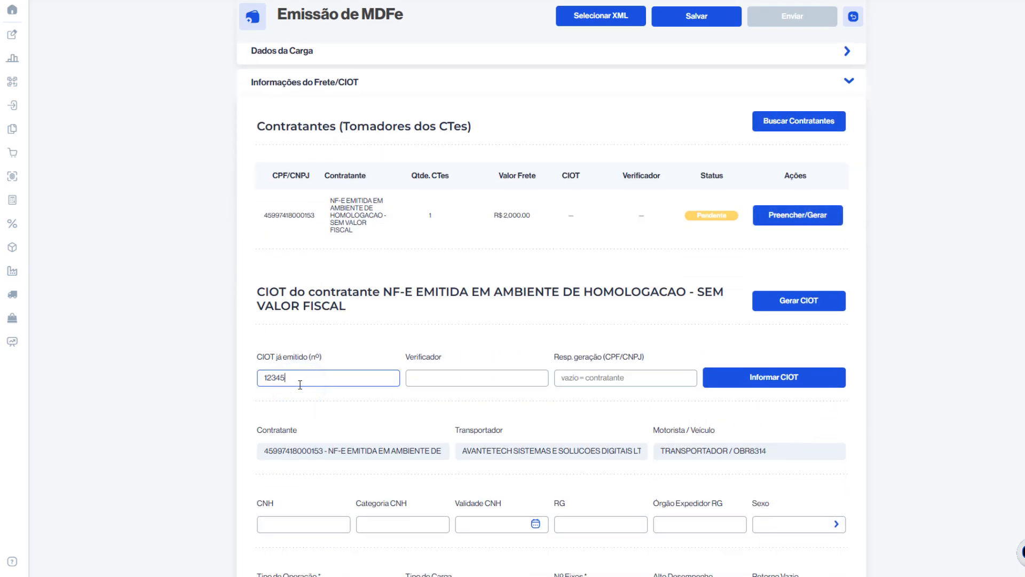
type("6789012")
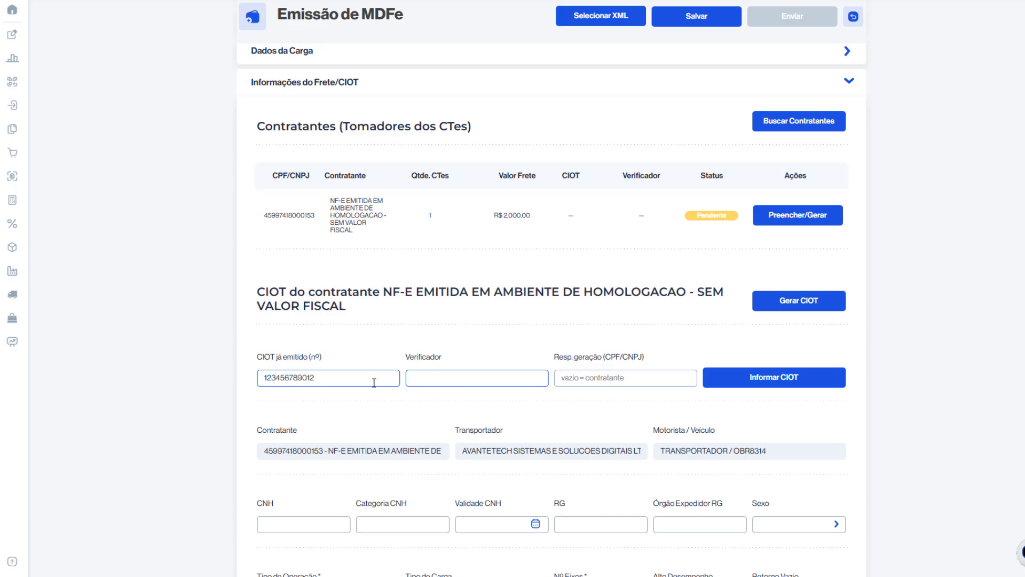
left_click(448, 380)
type("1234")
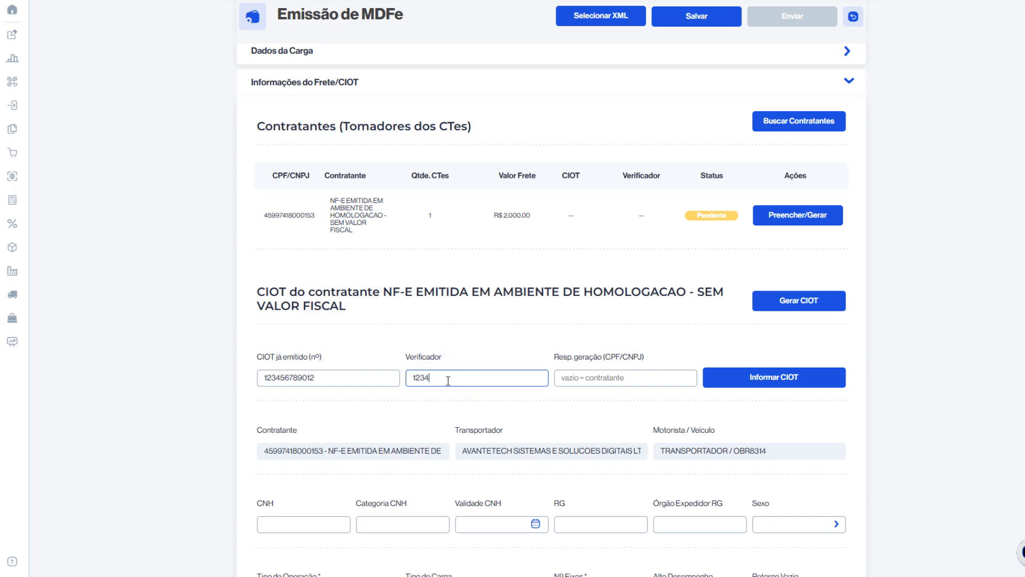
Fill in the CPF/CNPJ of the party responsible for generation and submit the already issued CIOT
left_click(571, 379)
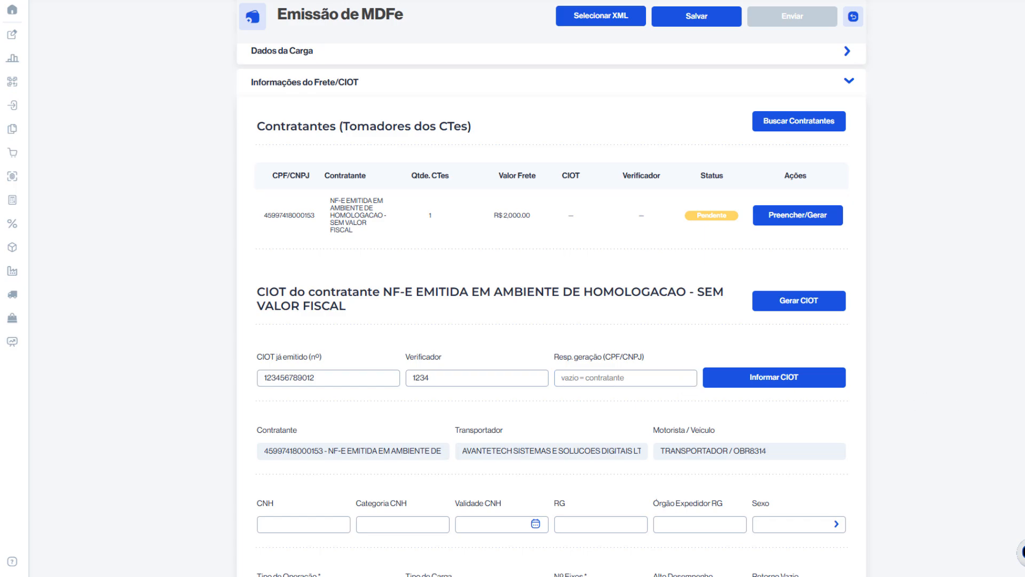
left_click(673, 371)
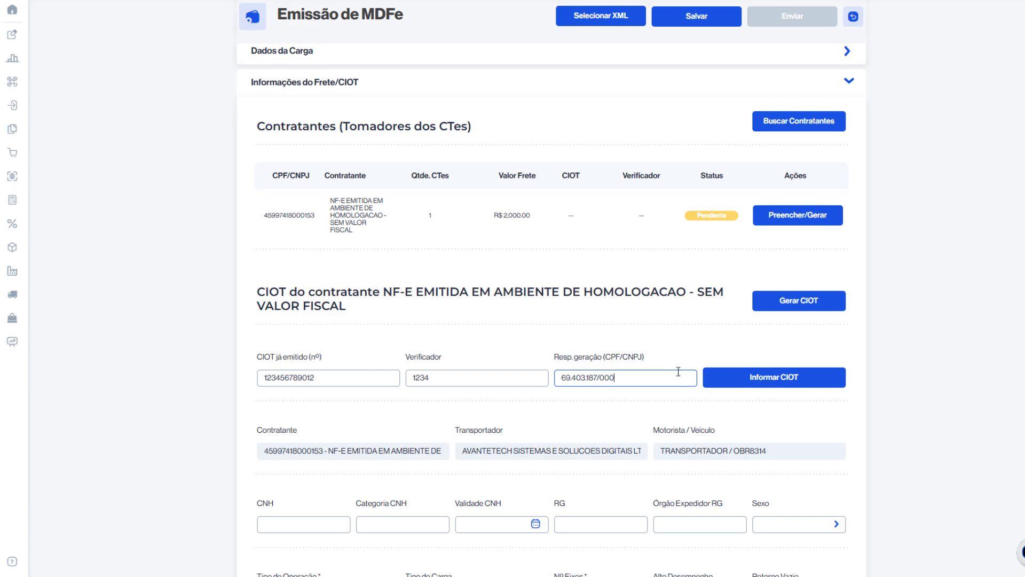
left_click(730, 376)
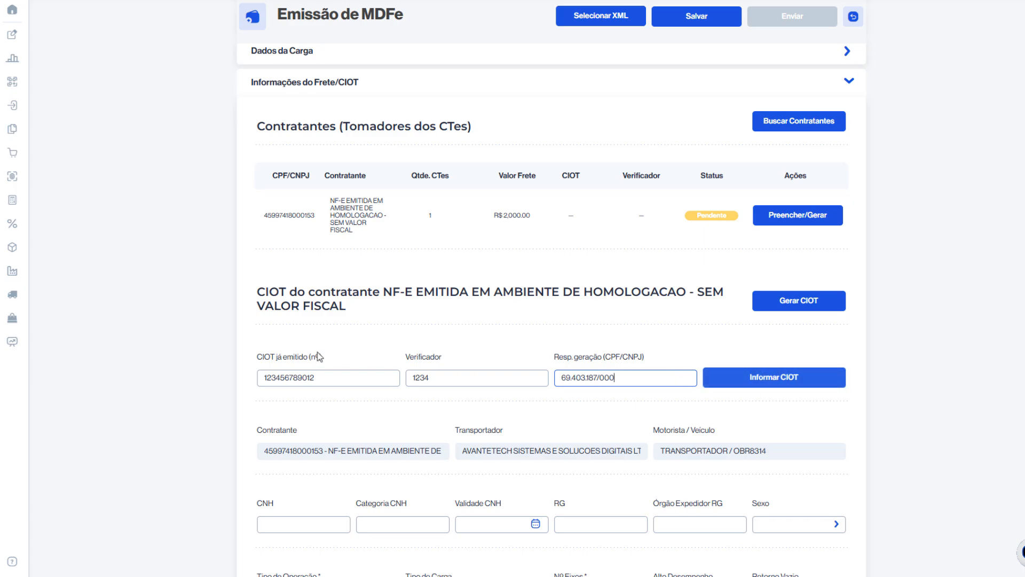
Submit the already issued CIOT for the contractor and confirm that it was issued by the contratante
left_click_drag(265, 353, 628, 356)
left_click(754, 380)
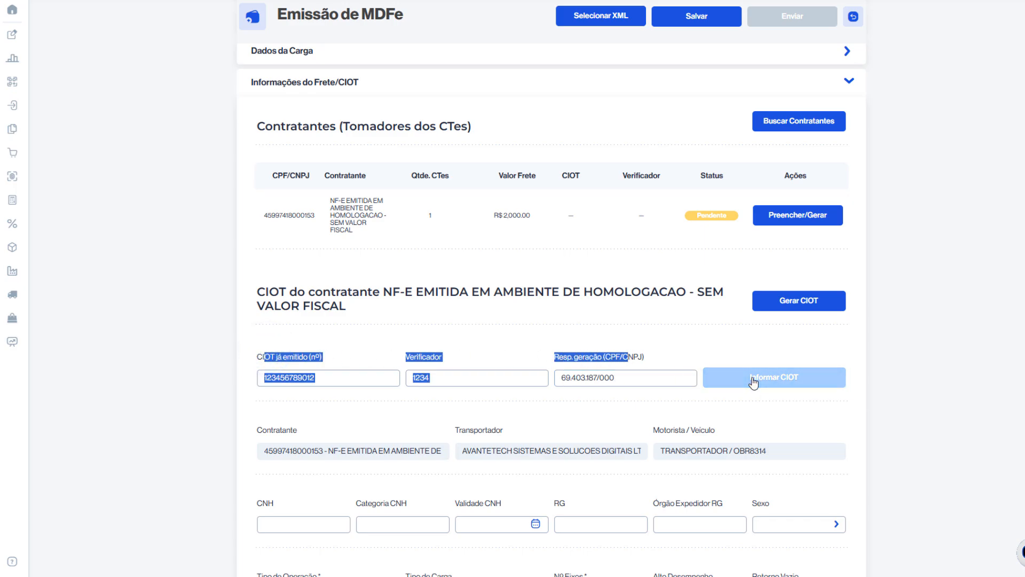
left_click(753, 381)
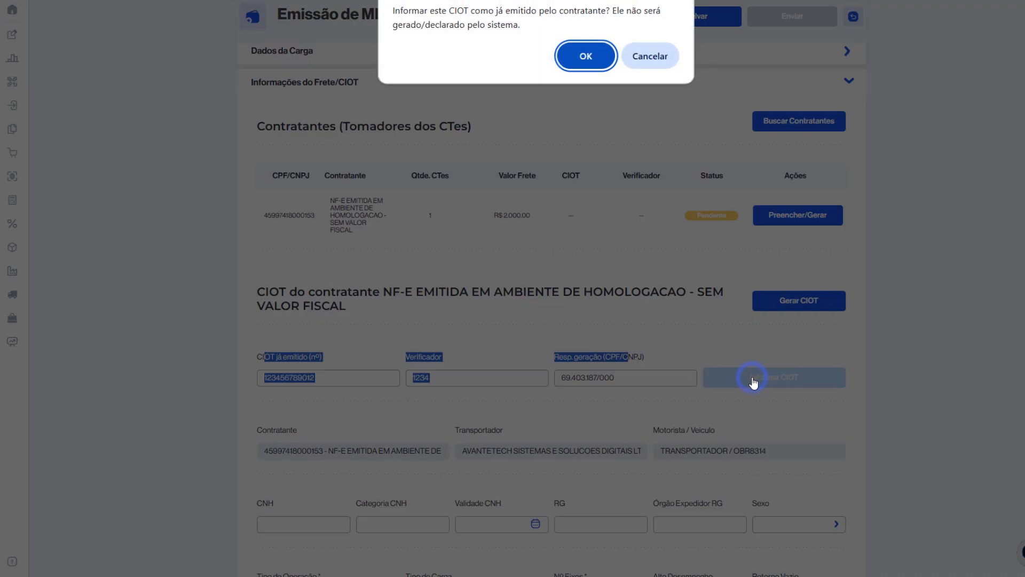
left_click(586, 56)
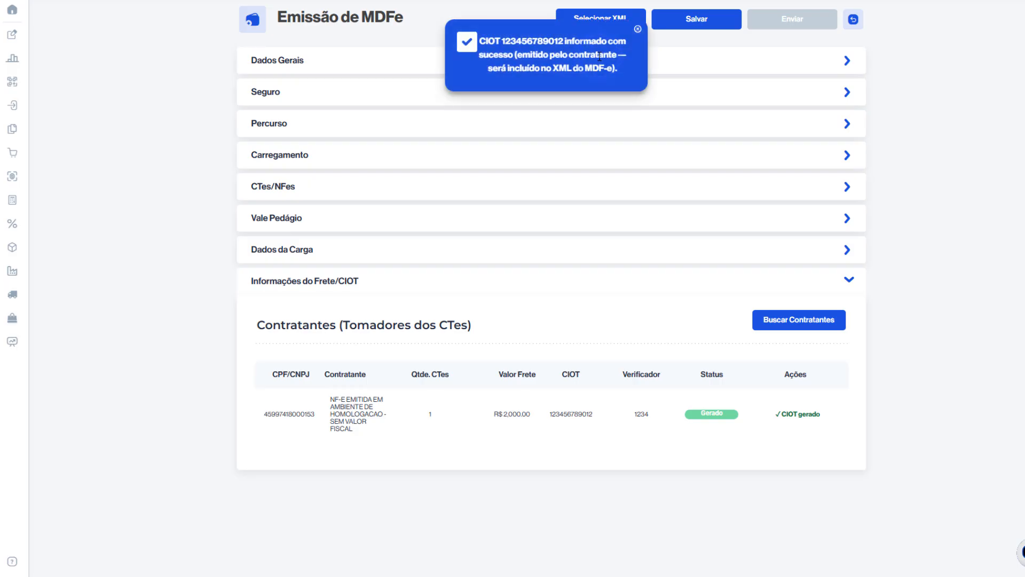
Review the contractor's CIOT, Verificador, status and actions in the Contratantes table
left_click_drag(496, 33, 574, 63)
left_click_drag(270, 380, 820, 413)
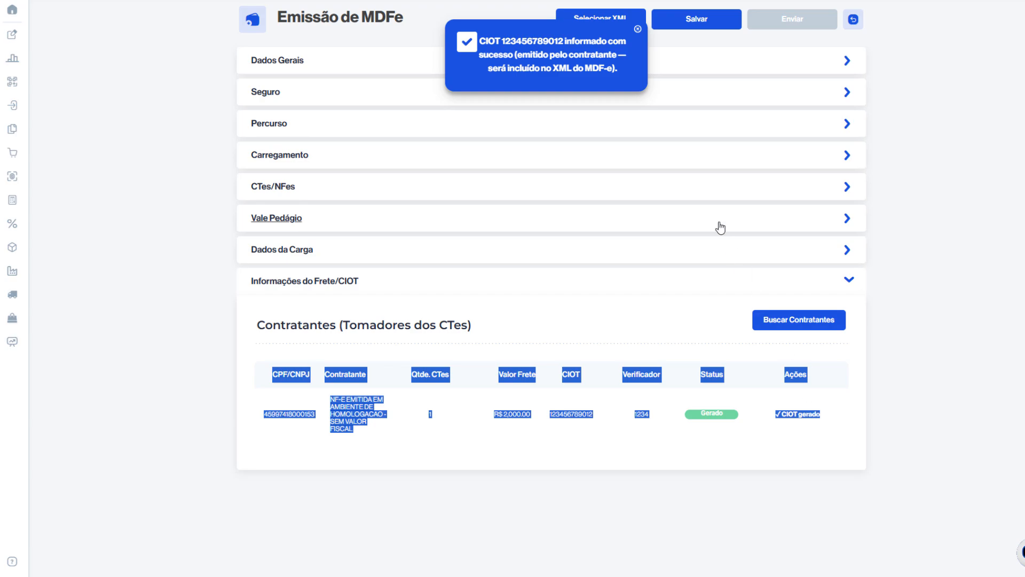
left_click(830, 420)
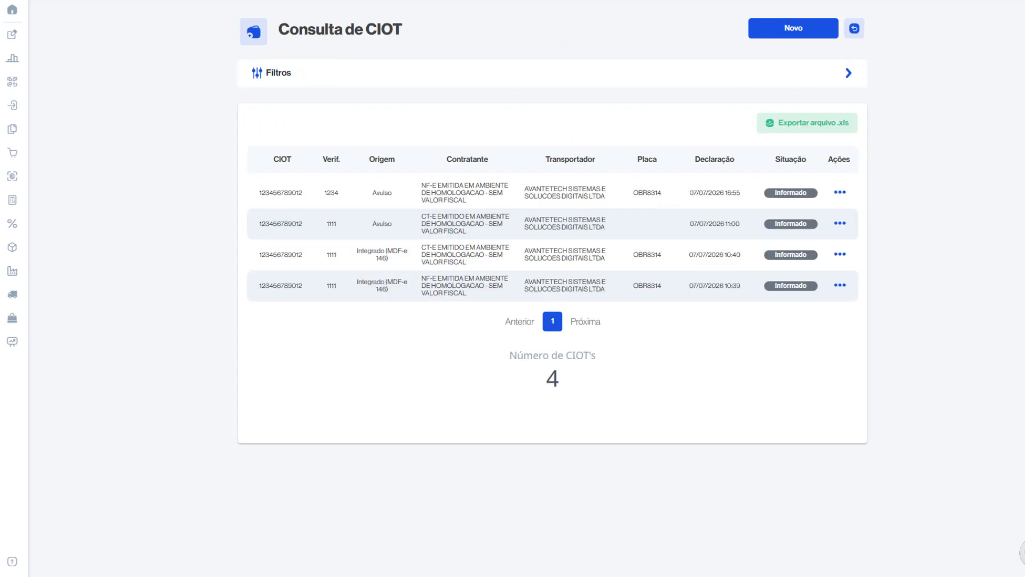
In Consulta de CIOT, check the Situação and the available actions of the Avulso CIOT declared on 07/07/2026 at 16:55
left_click(777, 158)
left_click(771, 191)
left_click(839, 193)
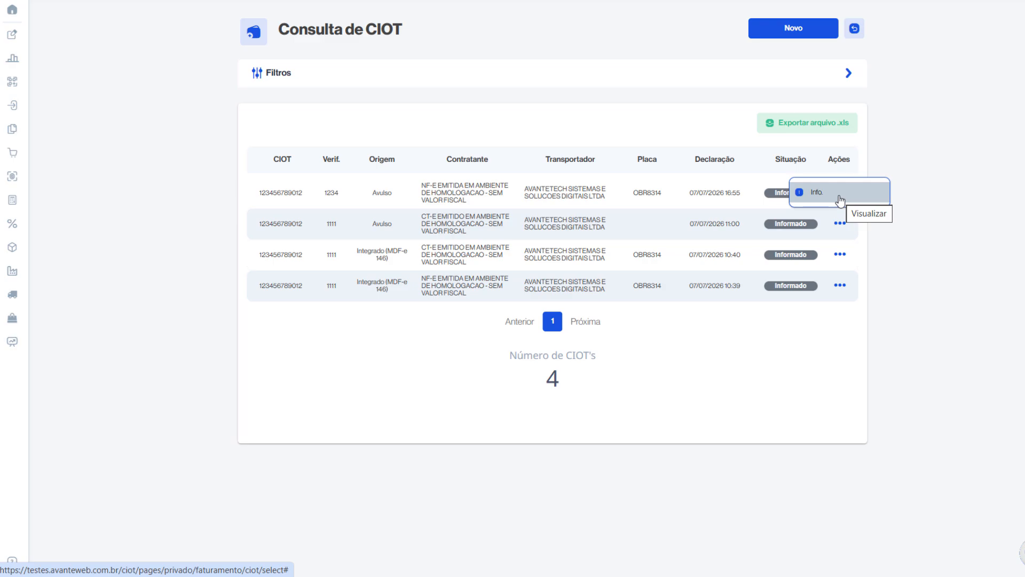
left_click(839, 196)
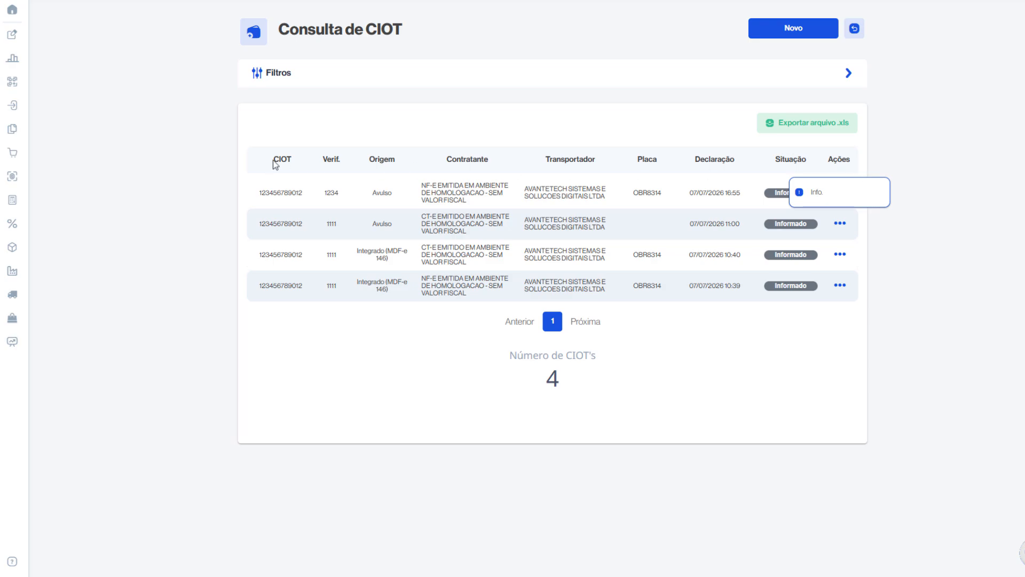
View the details of the Avulso CIOT declared at 16:55 and close them
left_click_drag(341, 147, 625, 264)
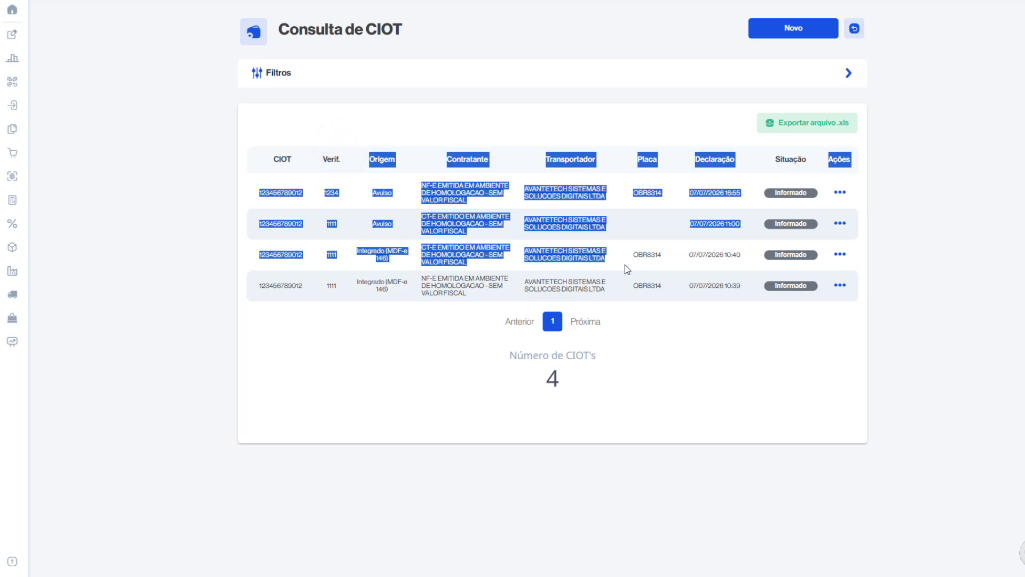
left_click(840, 192)
left_click(847, 195)
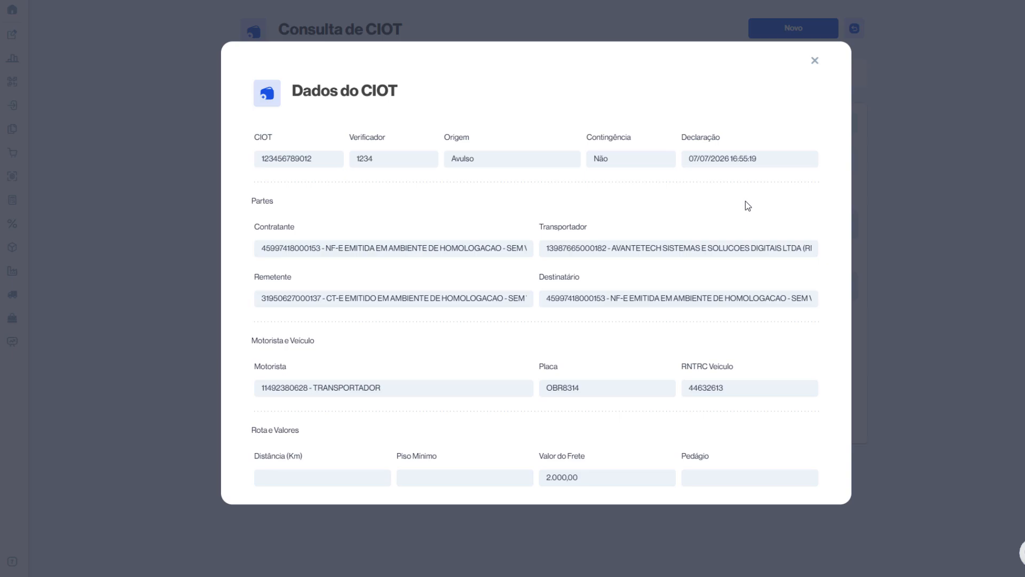
left_click(815, 60)
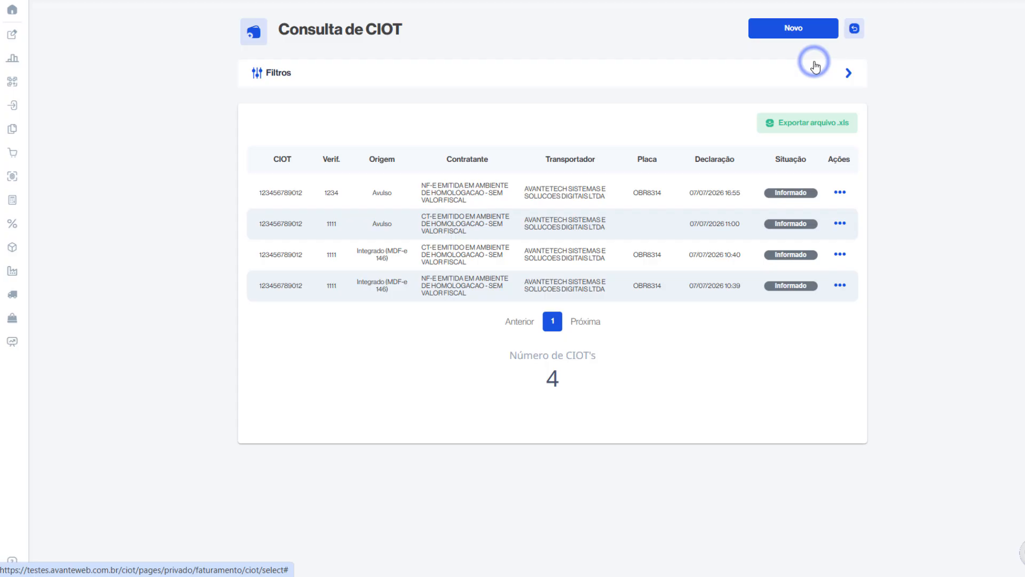